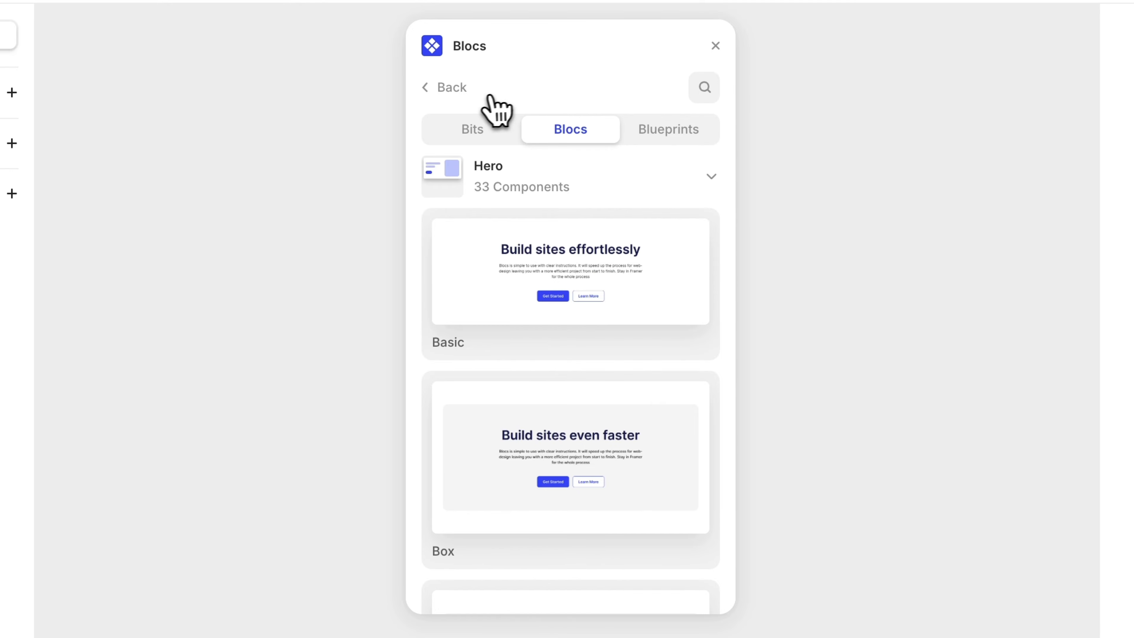
- Open the plugin's color styles and start adding Neutral color styles
click(448, 88)
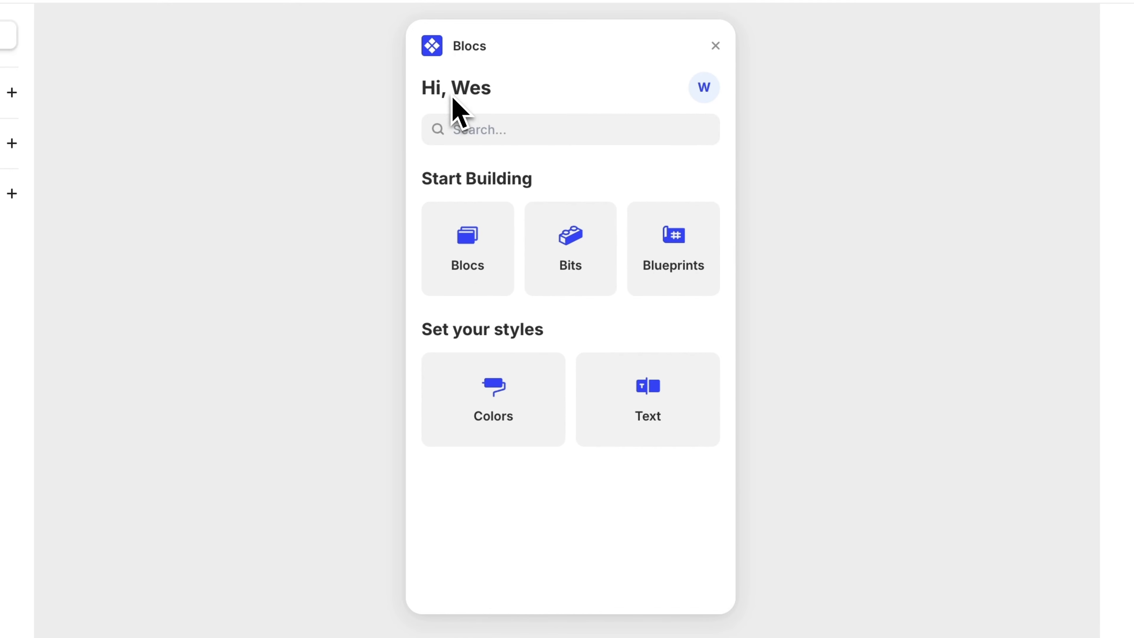
click(510, 416)
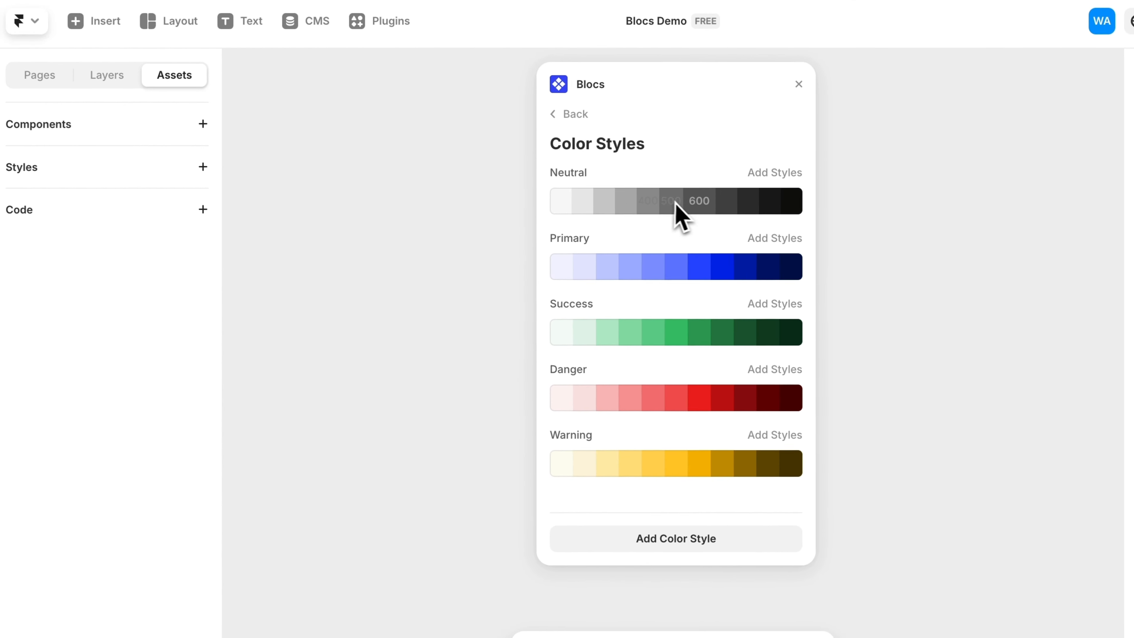
click(778, 174)
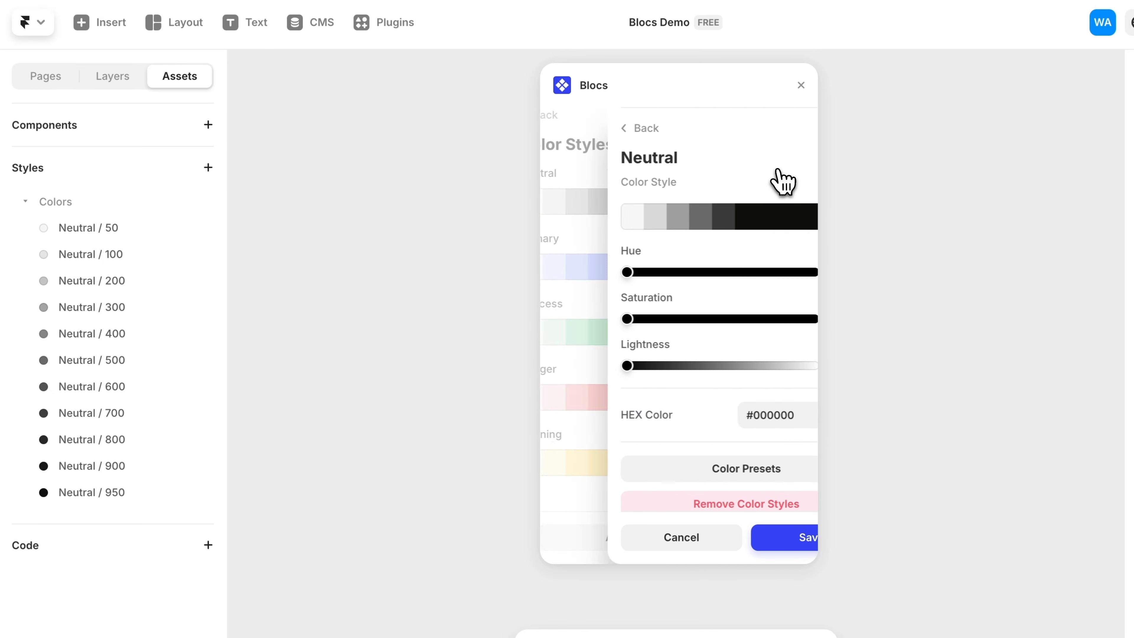
- Set the Neutral hue, saturation and lightness sliders to about 165, 62 and 32
drag(560, 272, 647, 273)
drag(560, 319, 675, 319)
mouse_move(610, 369)
mouse_down()
mouse_move(689, 370)
mouse_move(605, 370)
mouse_move(619, 369)
mouse_up()
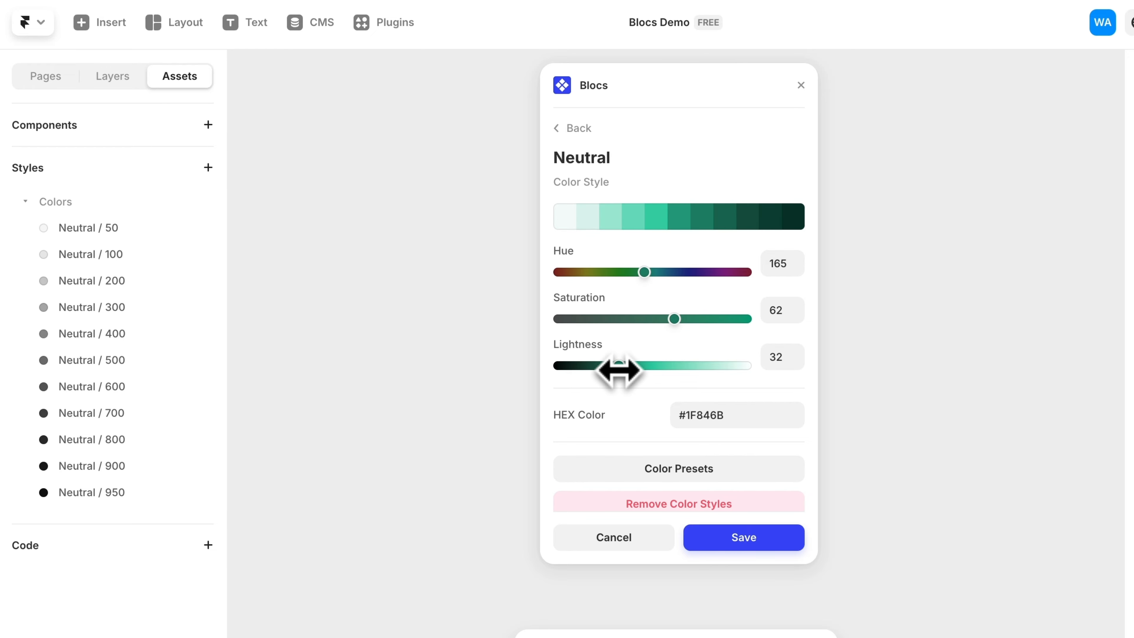
- Apply a color preset to Neutral, reduce its saturation to 0, and save the Neutral styles
click(739, 469)
click(791, 497)
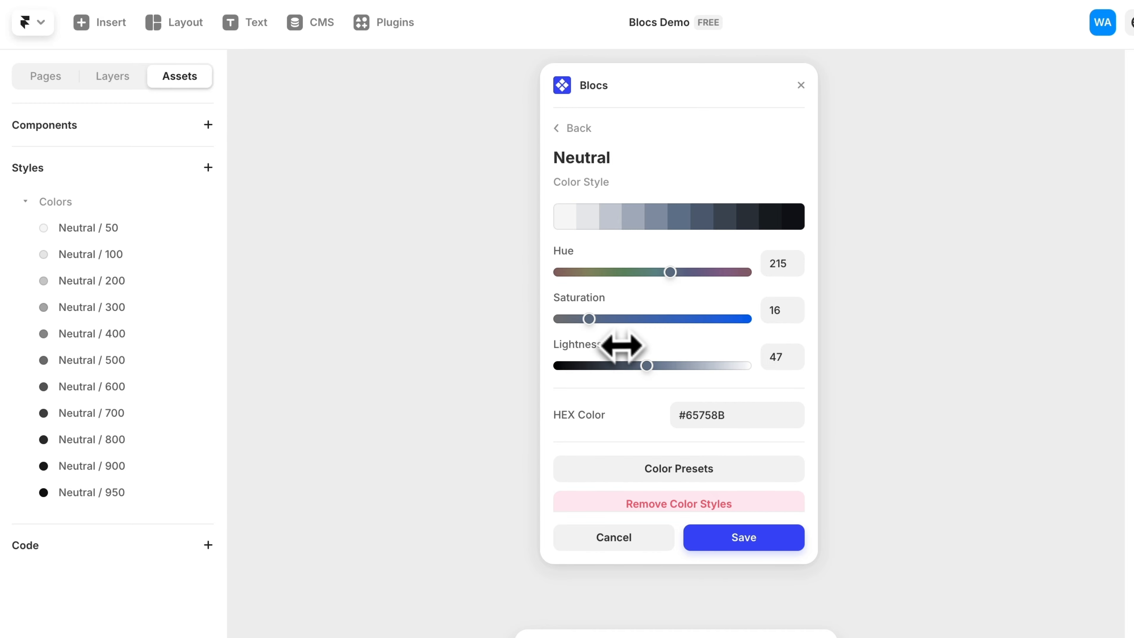
drag(589, 319, 532, 325)
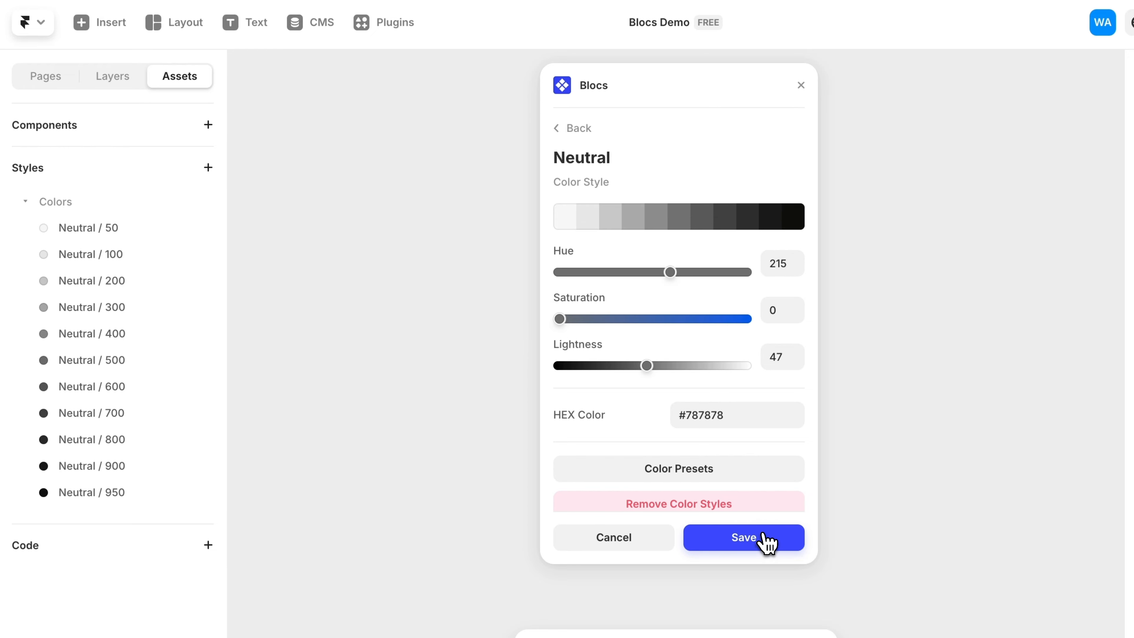
click(768, 541)
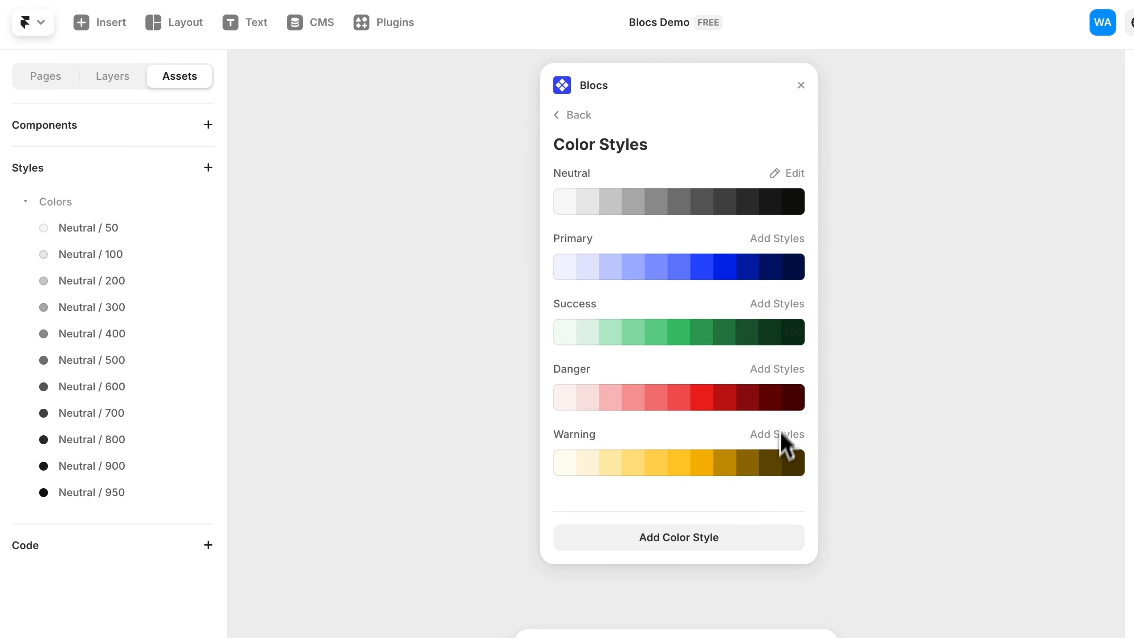
- Add Primary color styles from the blue #3C83F6 color preset and save them
click(789, 249)
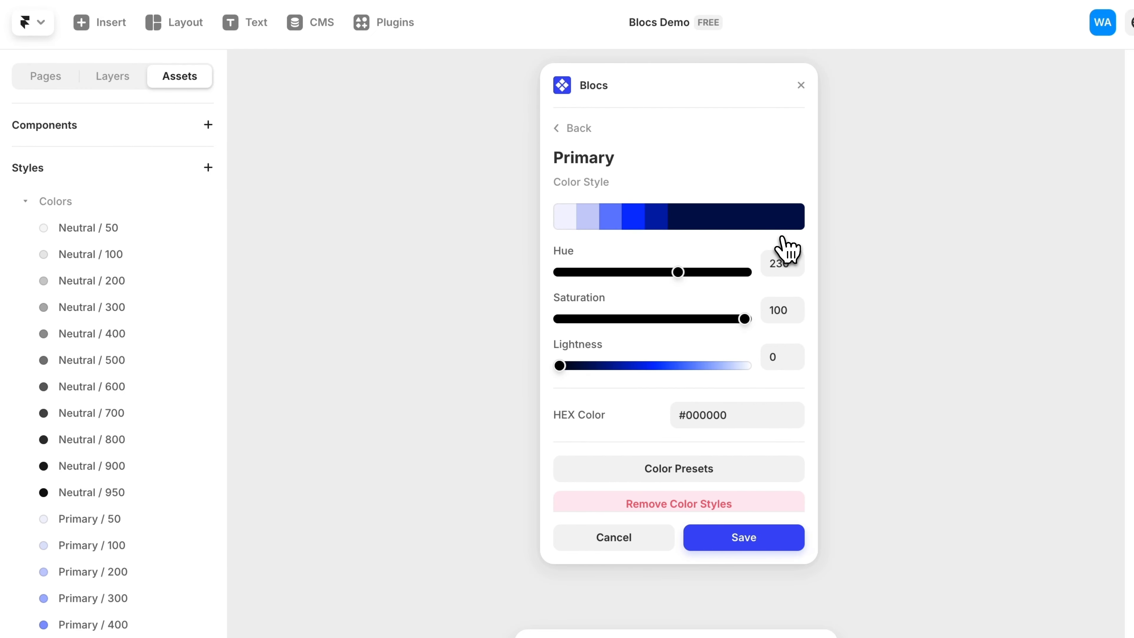
click(757, 469)
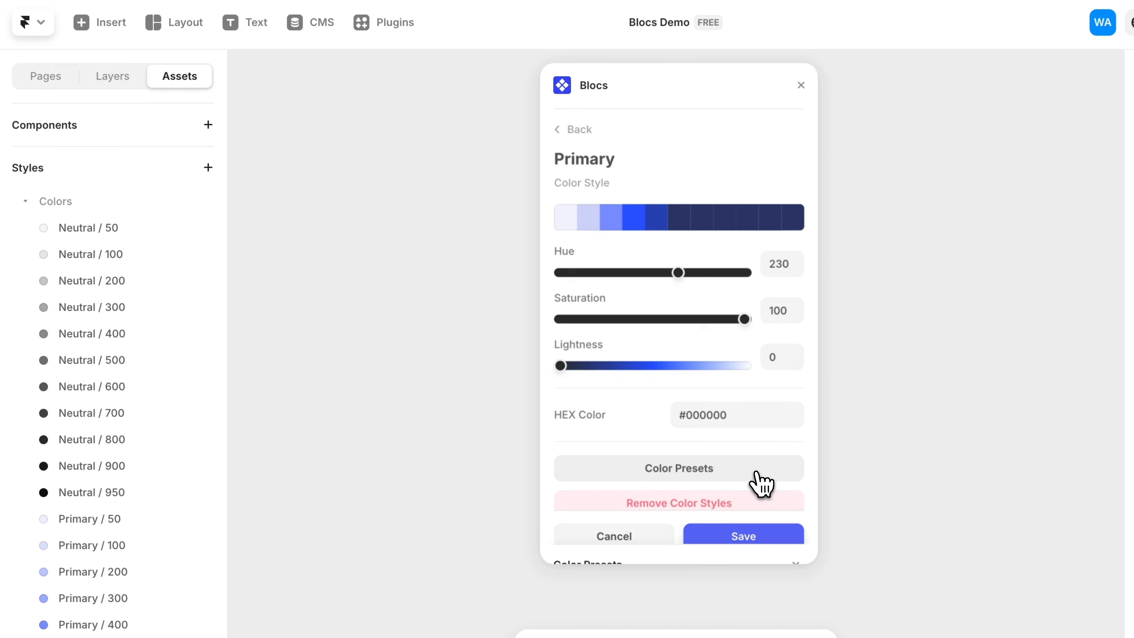
click(789, 427)
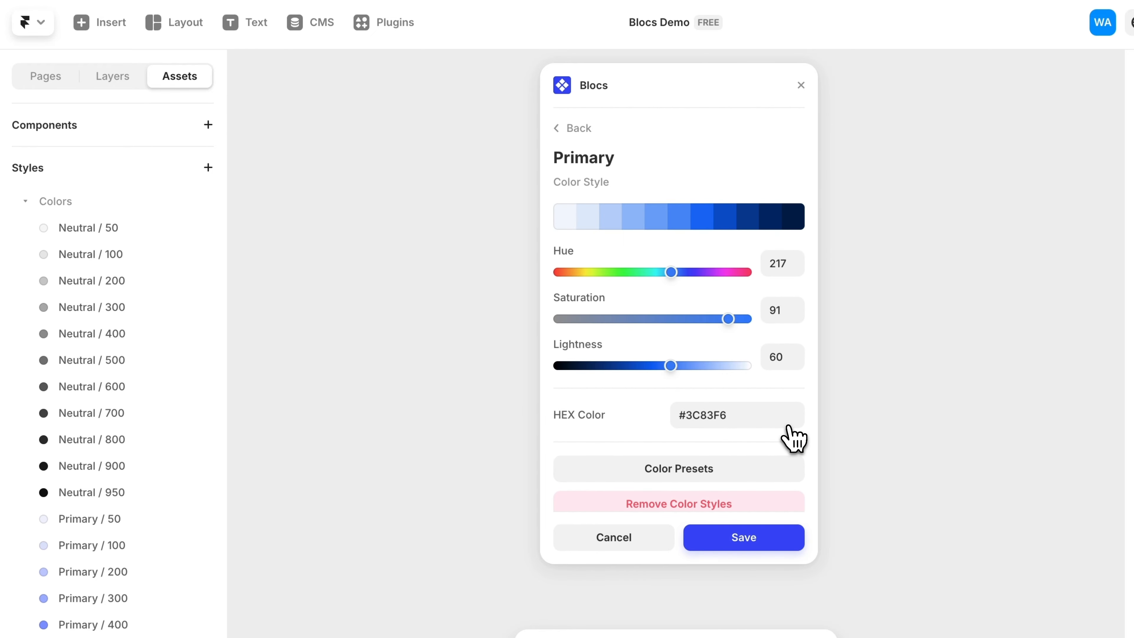
click(763, 538)
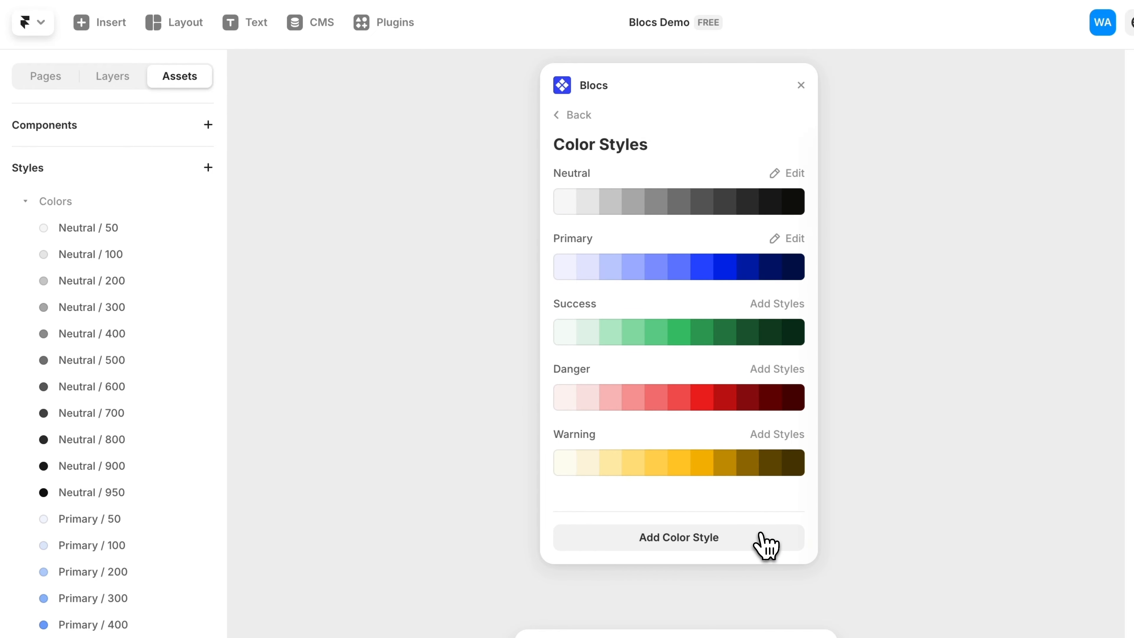
- Go back to the plugin home and open the Text styles
click(576, 117)
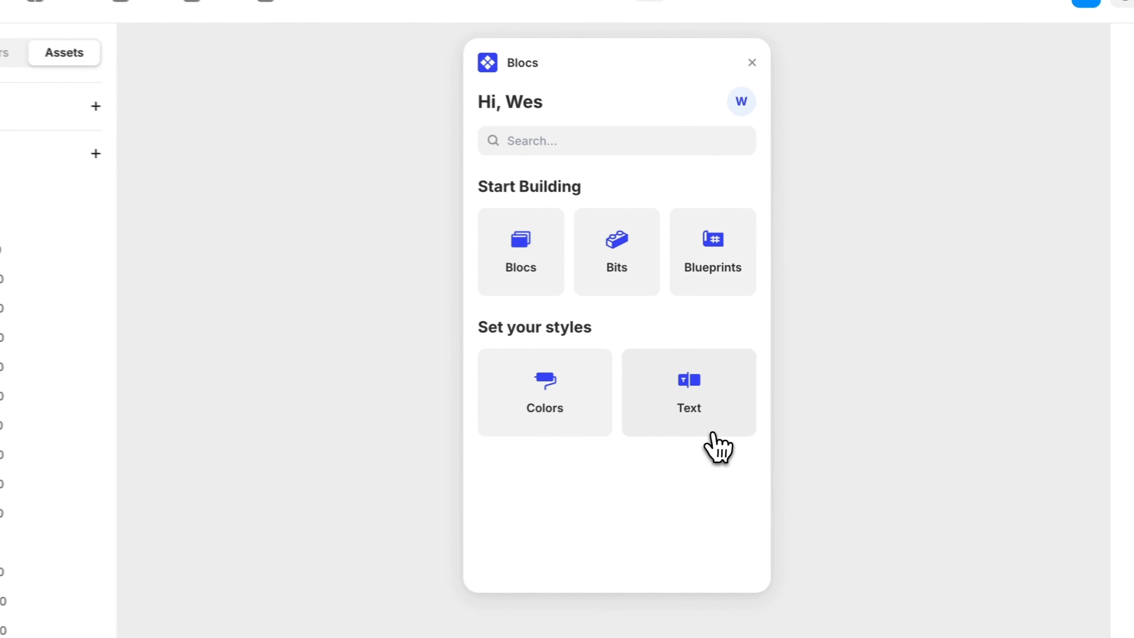
click(750, 395)
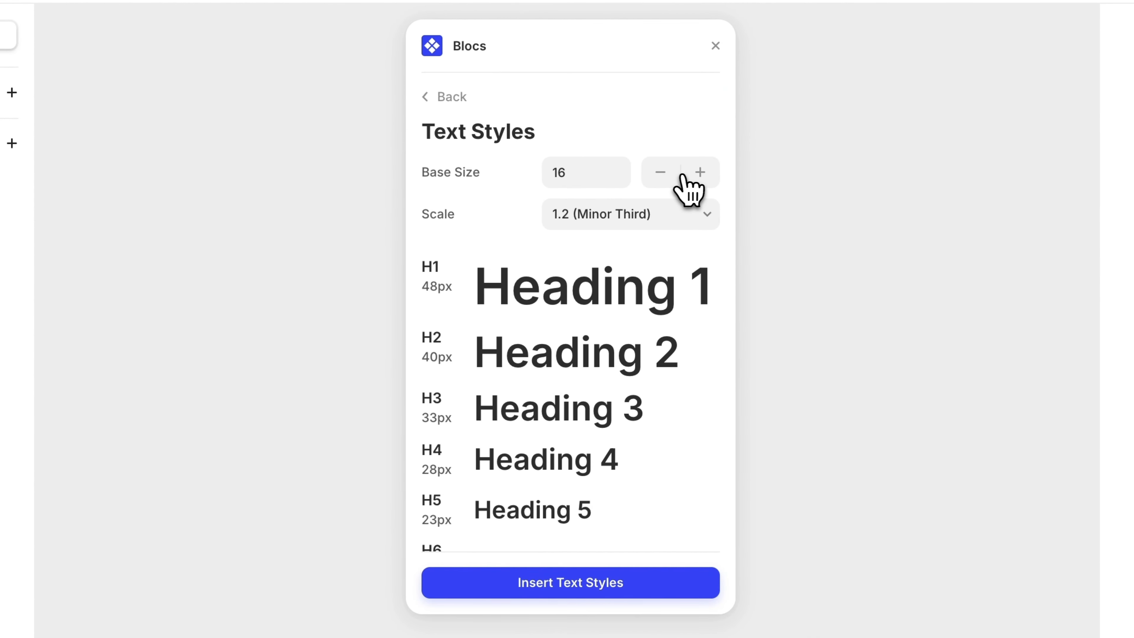
- Try raising the text base size to 20, preview the headings and paragraphs, then reset it to 16
click(699, 173)
click(699, 173)
click(699, 173)
click(699, 173)
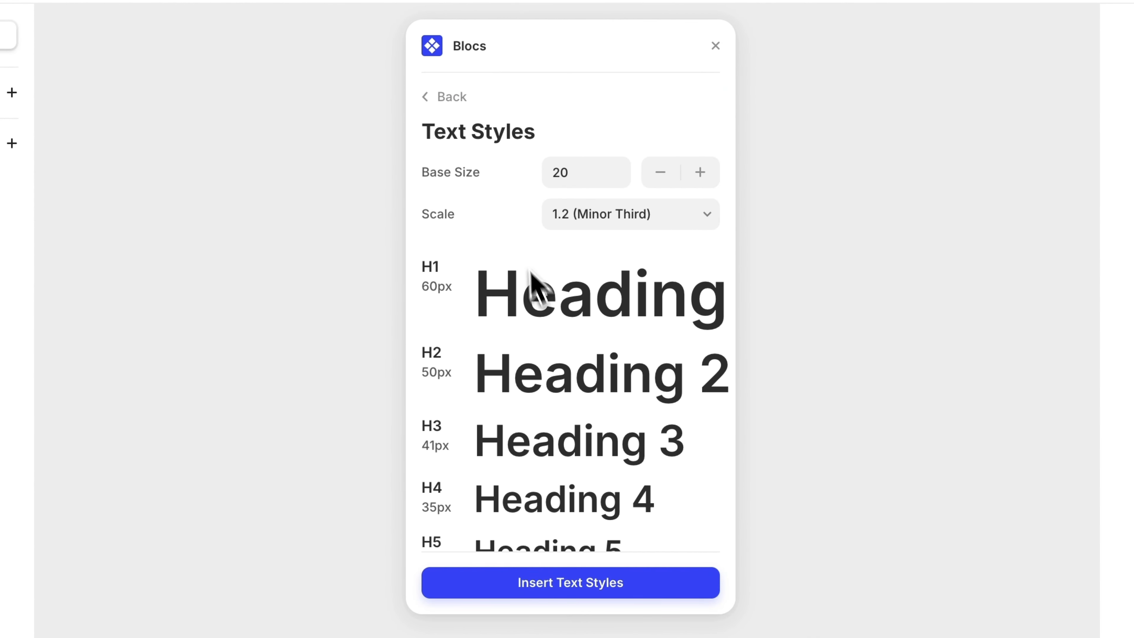
scroll(532, 279, down, 5)
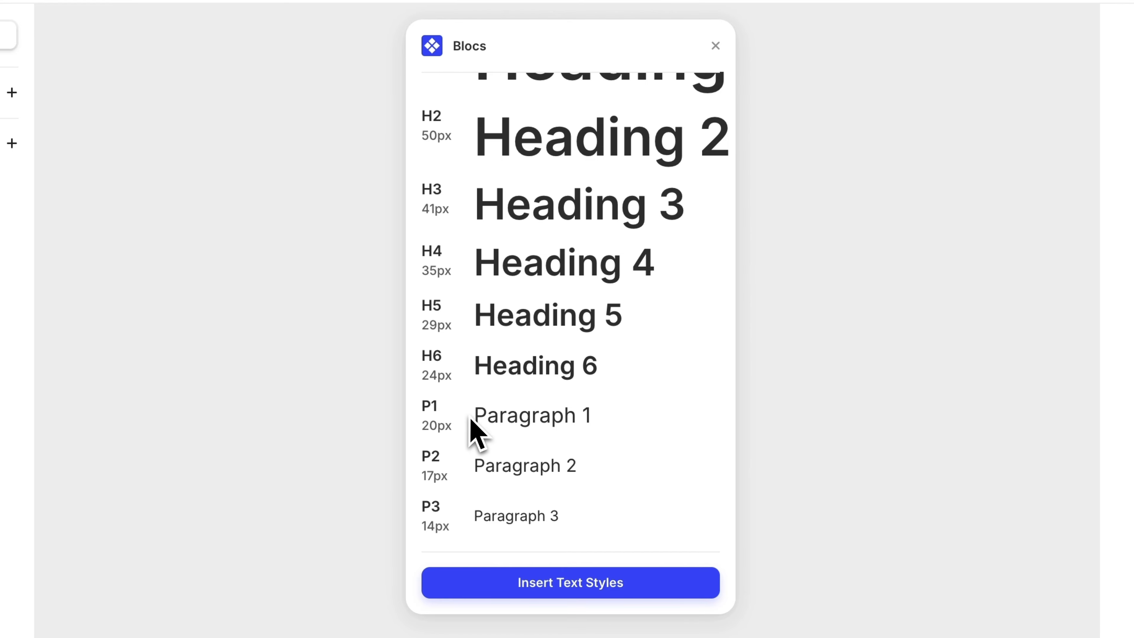
scroll(569, 415, up, 5)
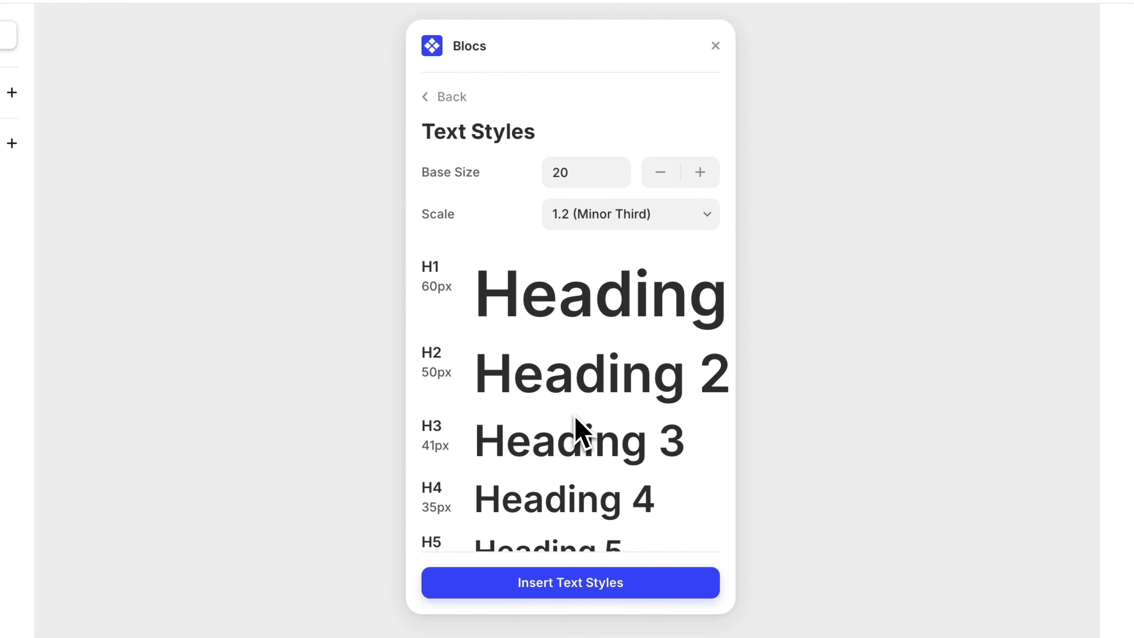
click(653, 176)
click(653, 177)
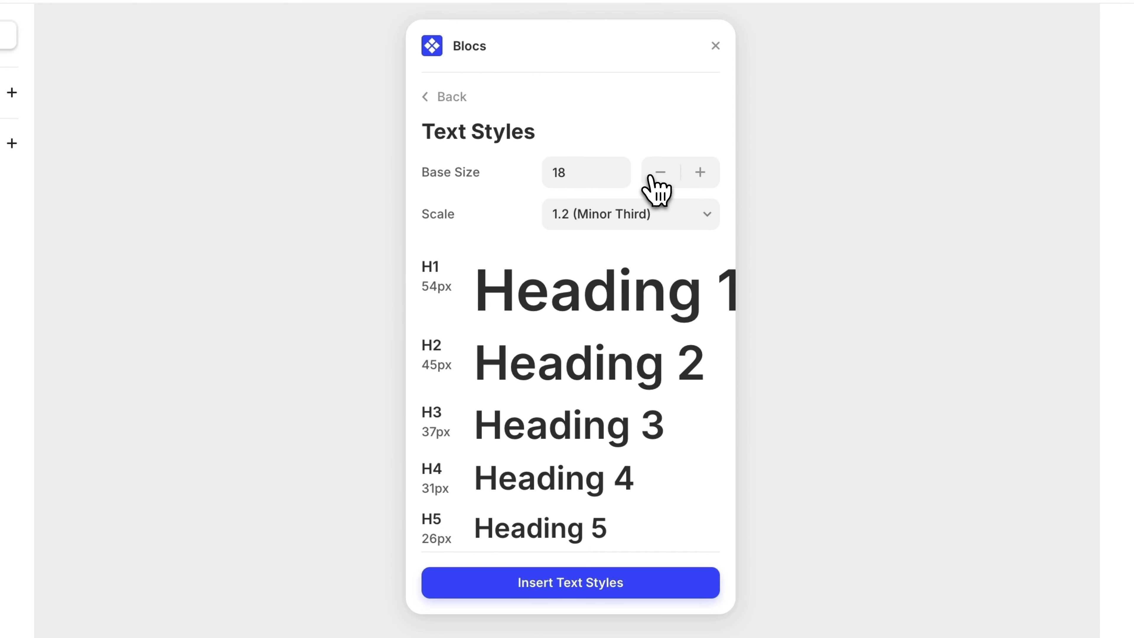
click(651, 177)
click(650, 178)
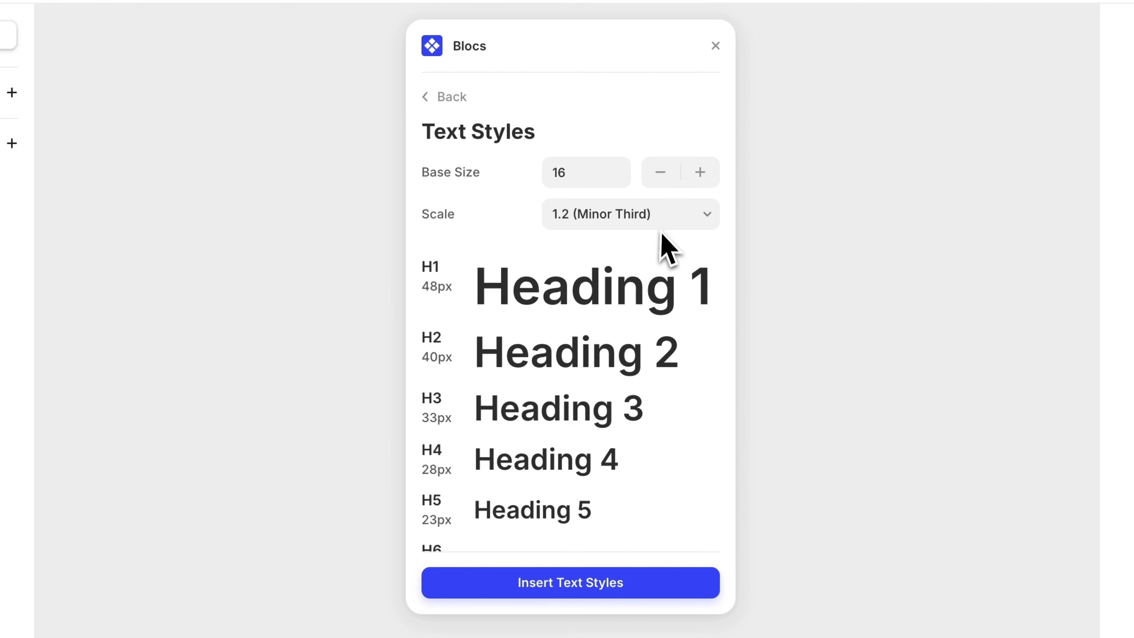
- Try the 1.25 (Major Third) and 1.618 (Golden Ratio) type scales, previewing the heading sizes
click(650, 215)
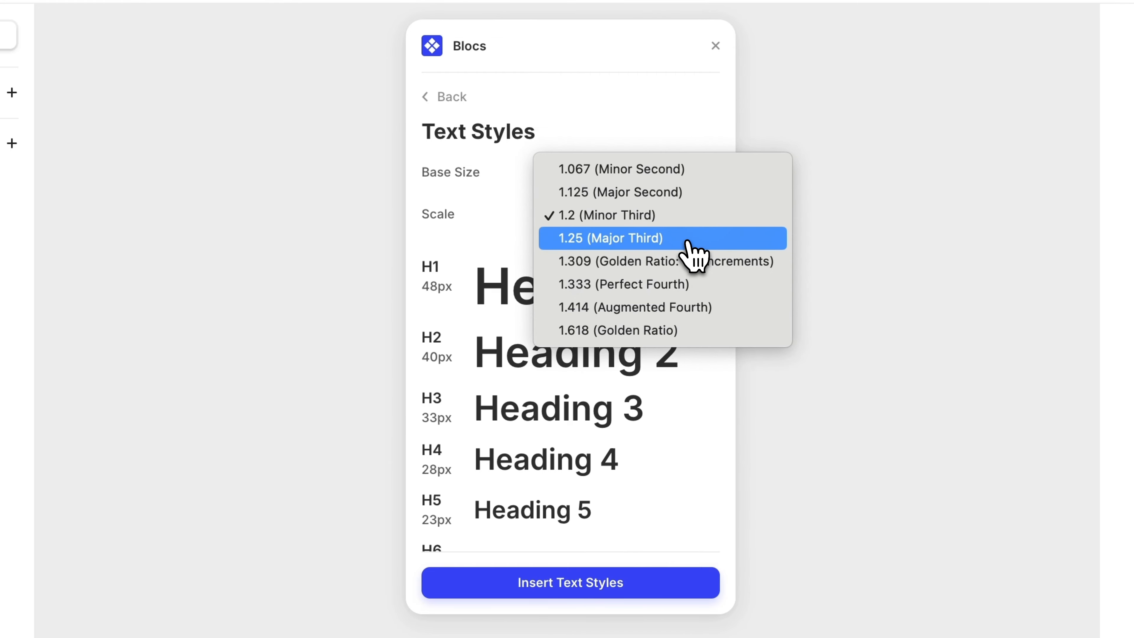
click(686, 252)
scroll(616, 373, down, 1)
scroll(612, 357, down, 1)
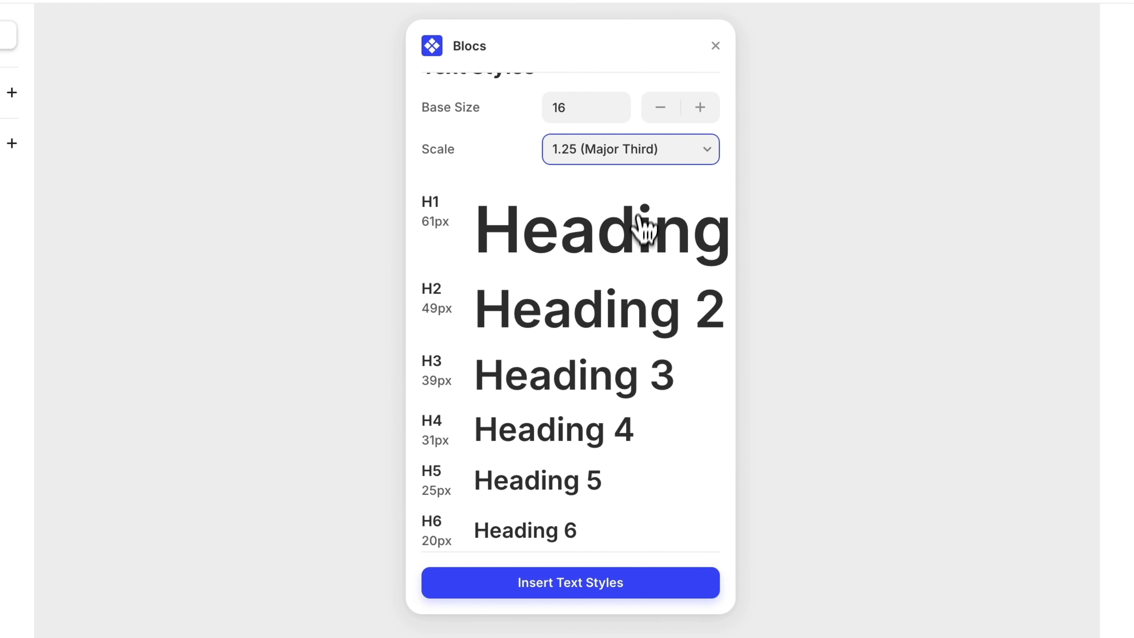
click(643, 149)
click(647, 244)
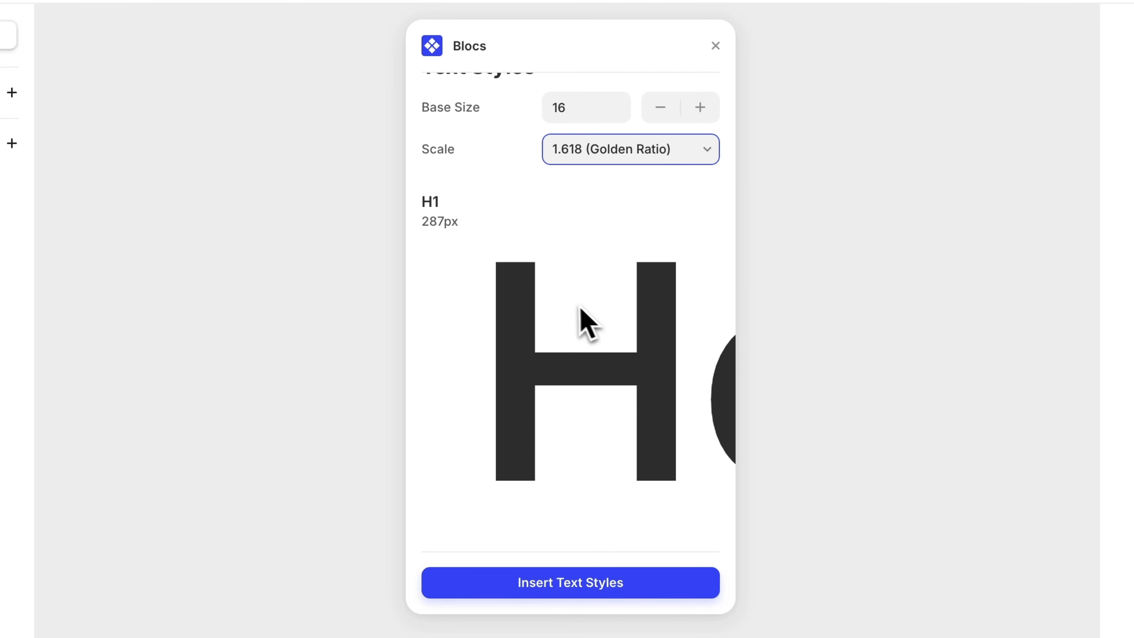
scroll(545, 310, down, 10)
scroll(571, 384, up, 10)
- Set the type scale to 1.25 (Major Third) and insert the text styles
click(637, 154)
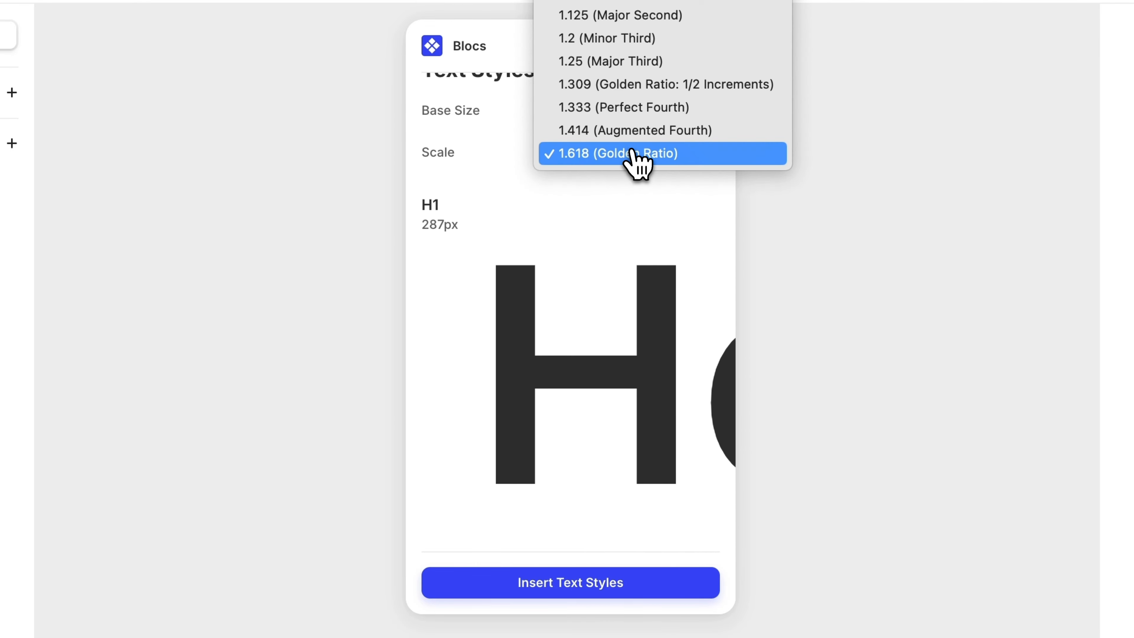
click(635, 65)
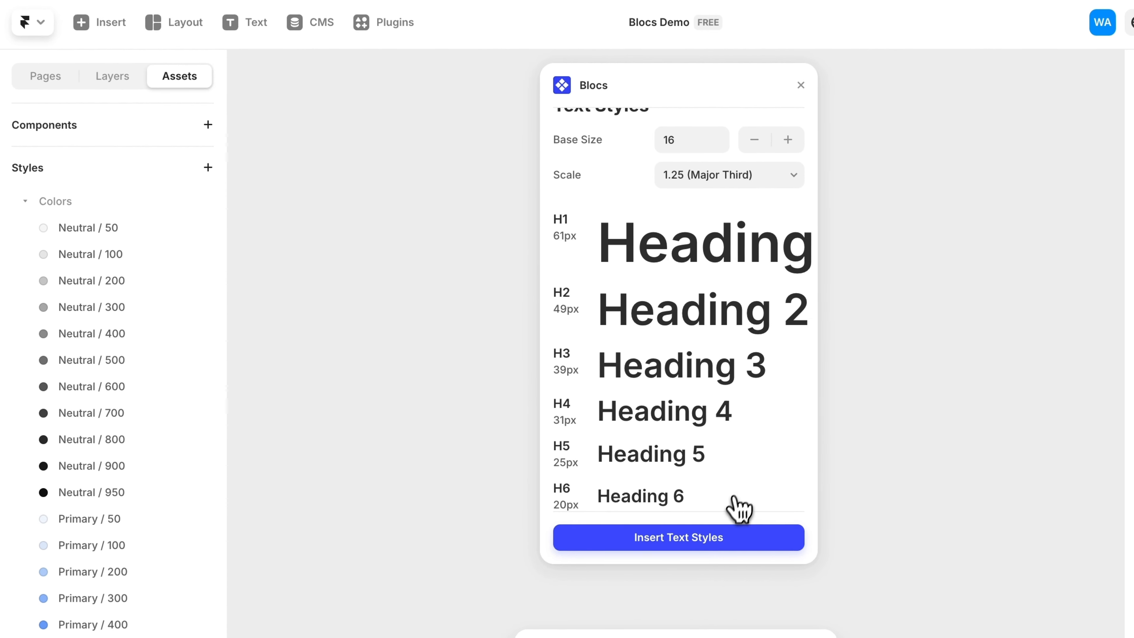
click(723, 537)
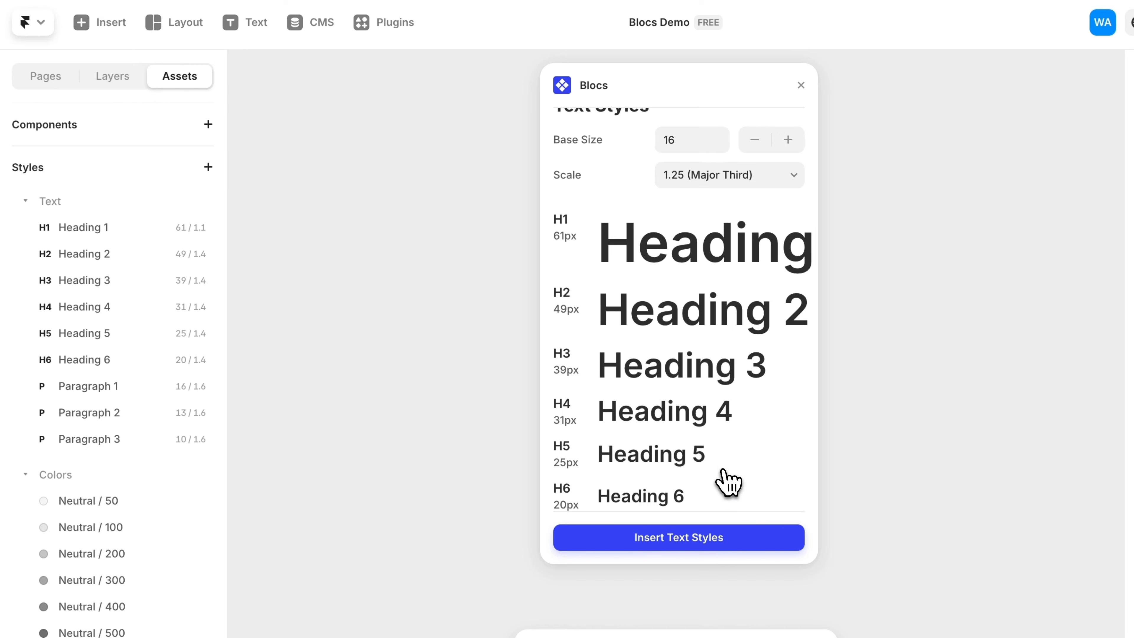
- Return to the plugin home and move the plugin window aside to the left
scroll(602, 159, up, 1)
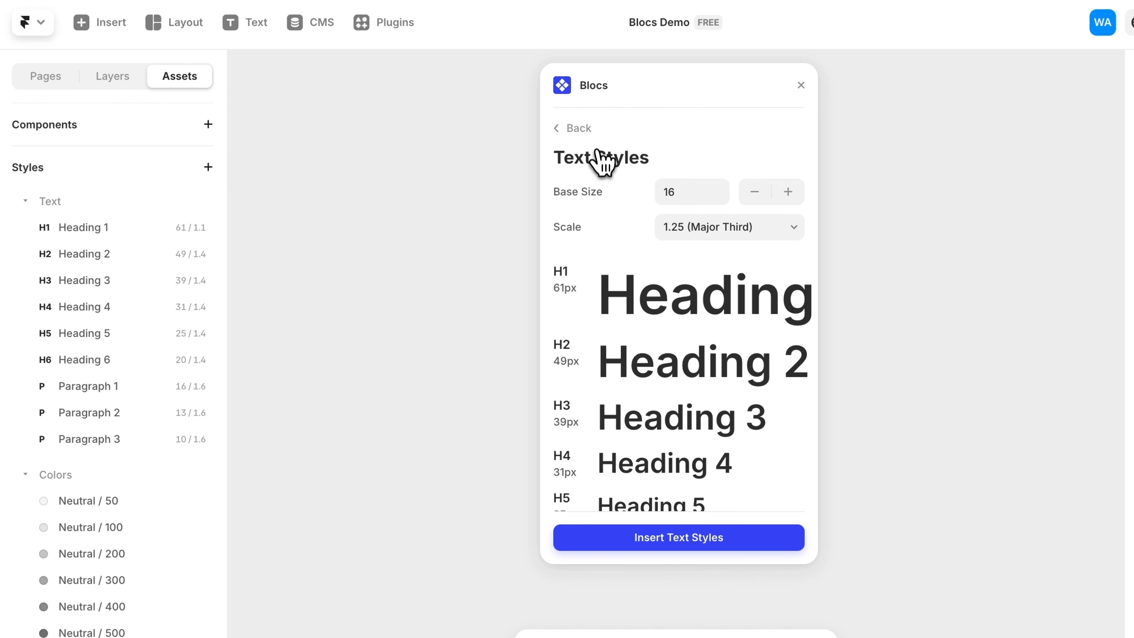
click(581, 129)
drag(584, 49, 352, 49)
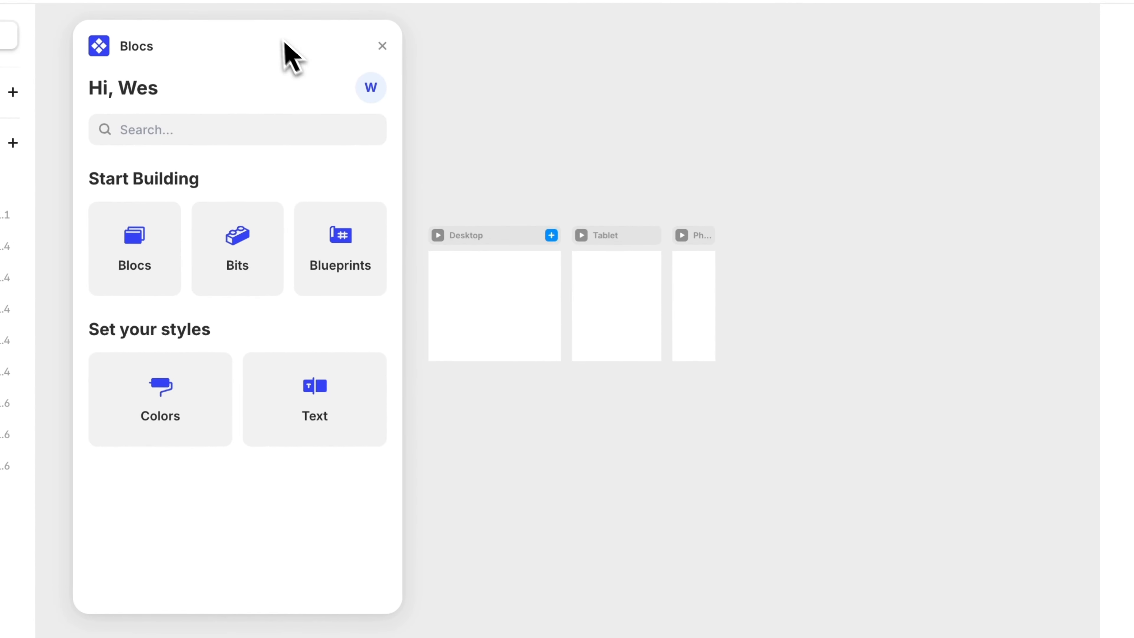
- Open the Blueprints and choose the SaaS category
scroll(702, 321, up, 5)
scroll(710, 308, up, 2)
scroll(710, 308, right, 2)
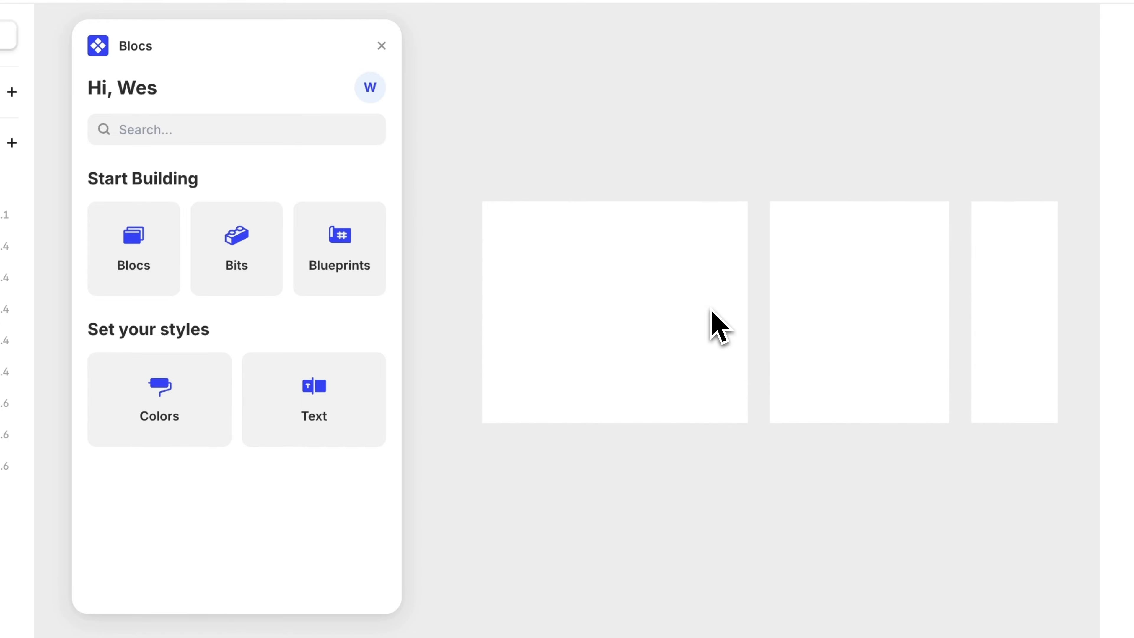
scroll(711, 308, up, 1)
scroll(706, 183, up, 1)
scroll(705, 174, down, 1)
scroll(704, 173, left, 1)
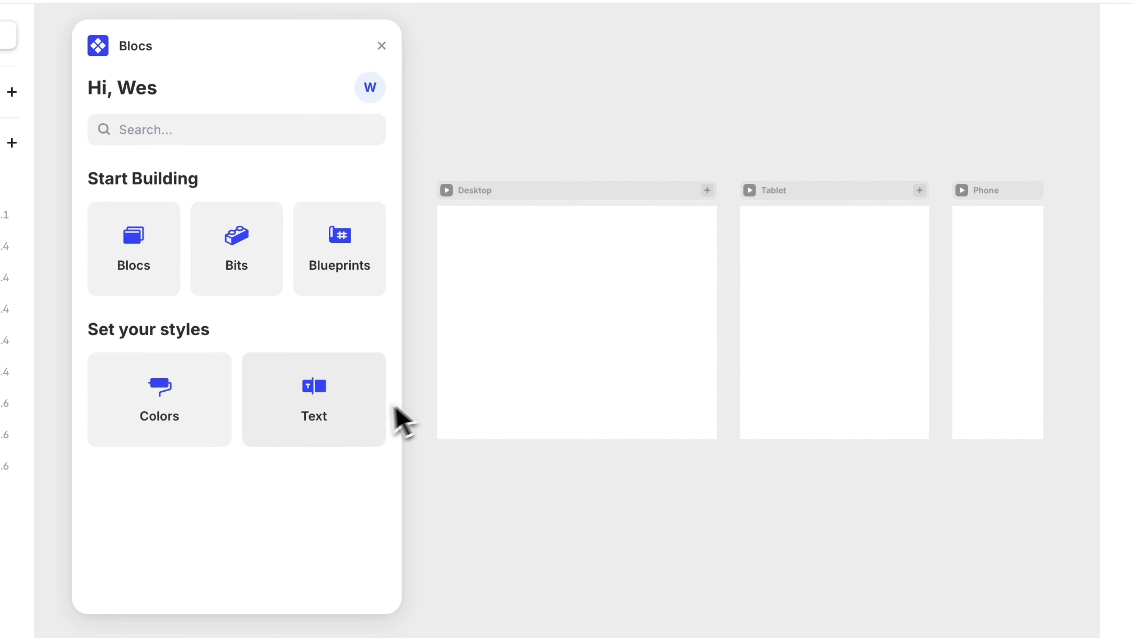
click(327, 266)
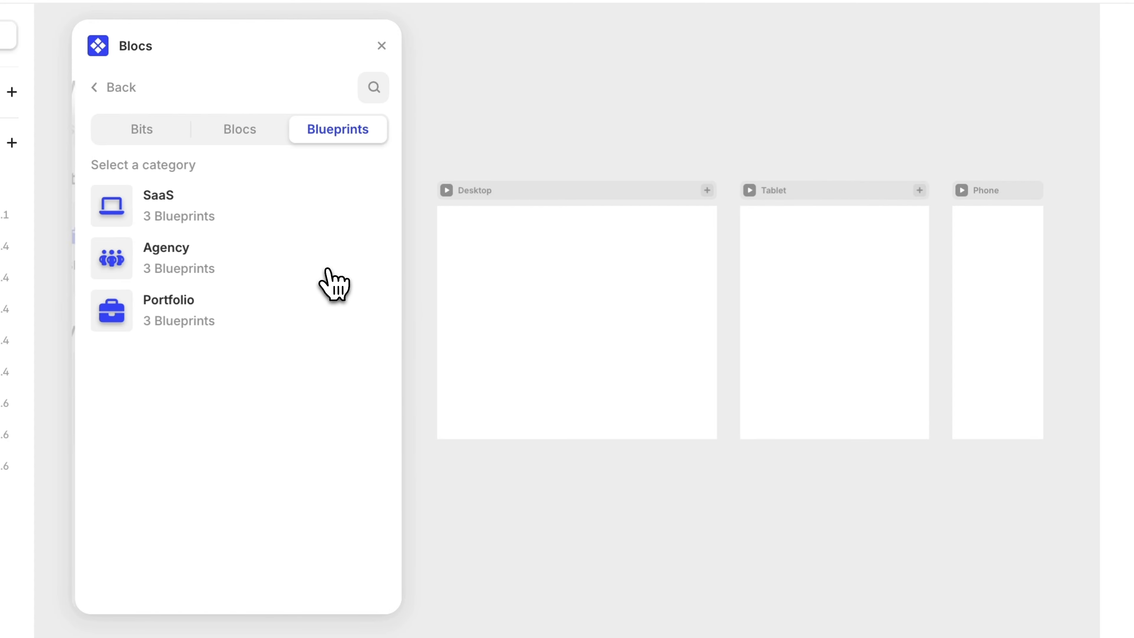
click(186, 219)
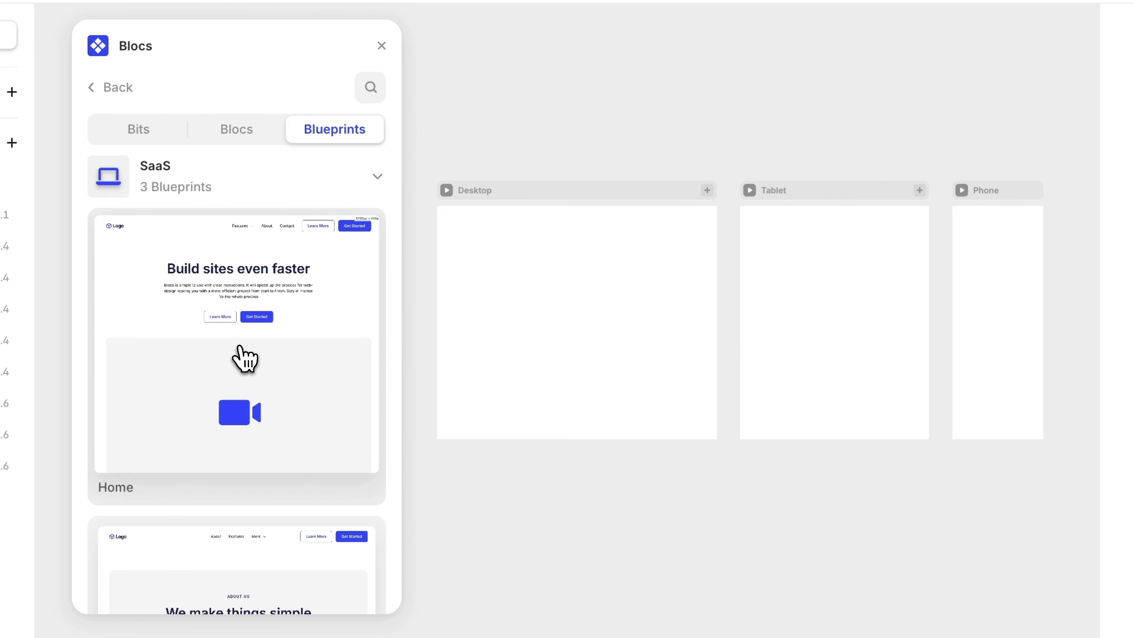
- Try dragging the Home blueprint onto the Desktop frame and undo it
drag(239, 348, 564, 300)
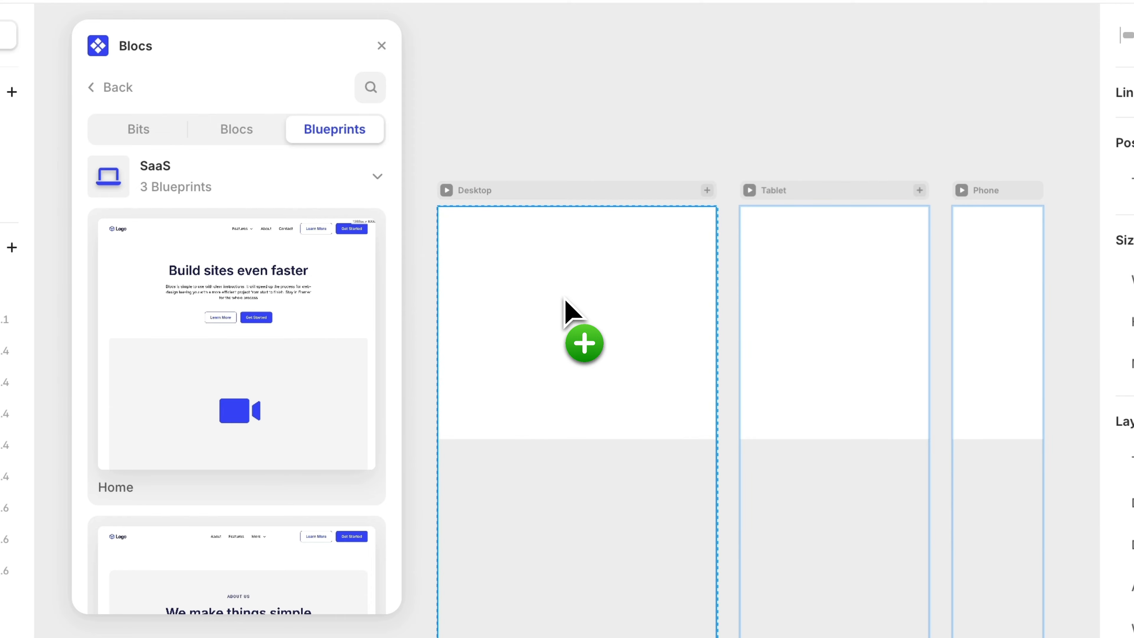
key(super+z)
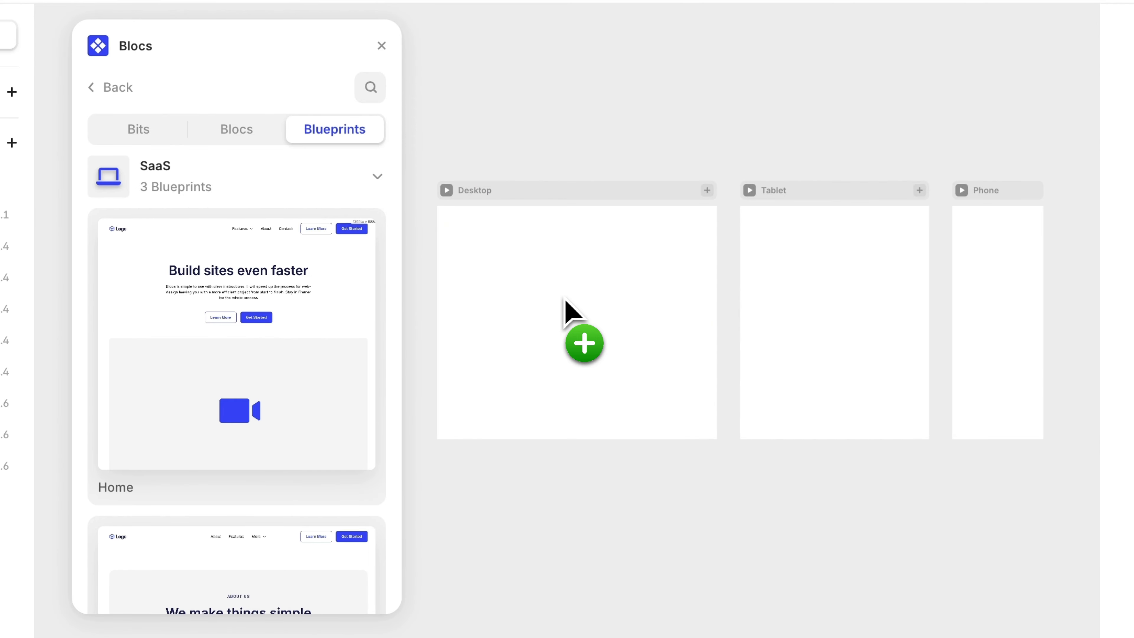
- Open the Home blueprint's preview and scroll through its sections
click(255, 326)
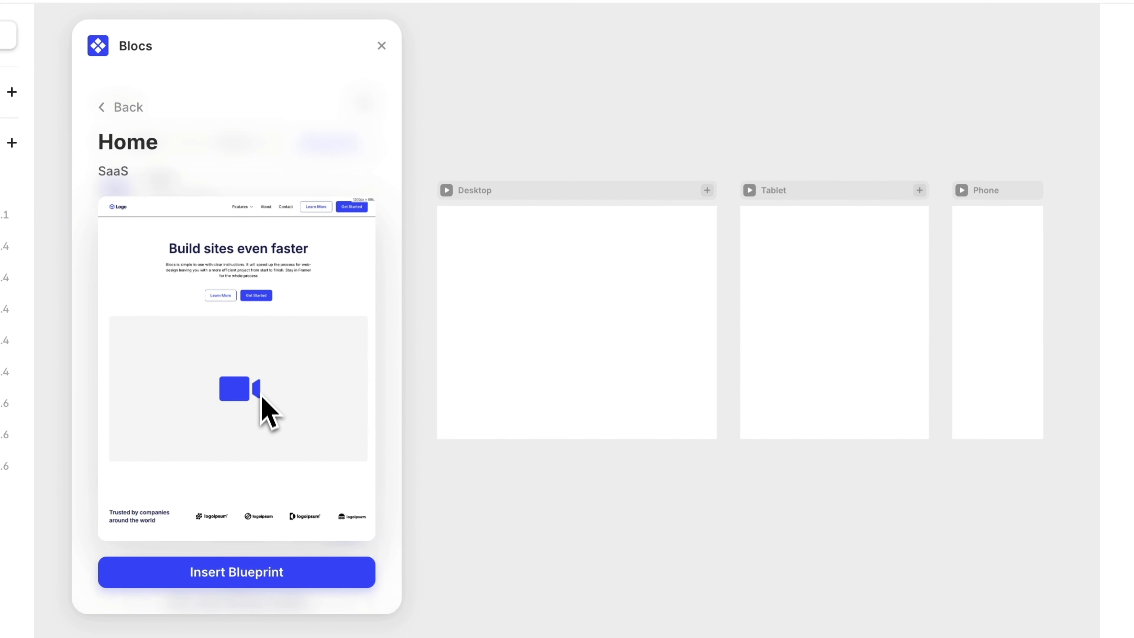
scroll(263, 429, down, 5)
scroll(262, 427, down, 10)
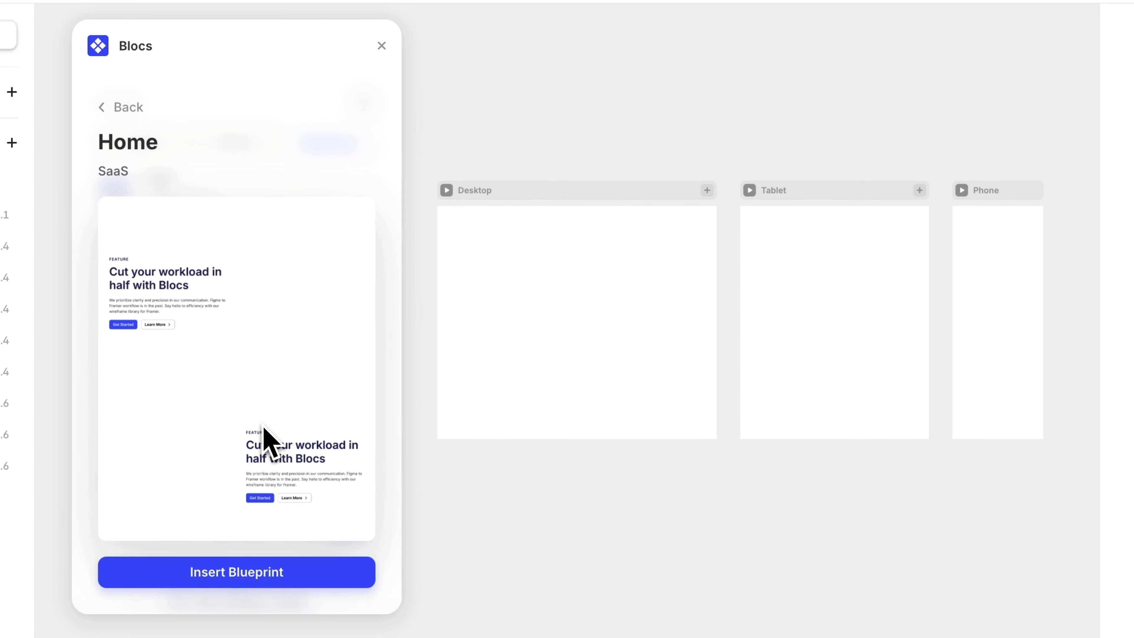
scroll(264, 438, down, 3)
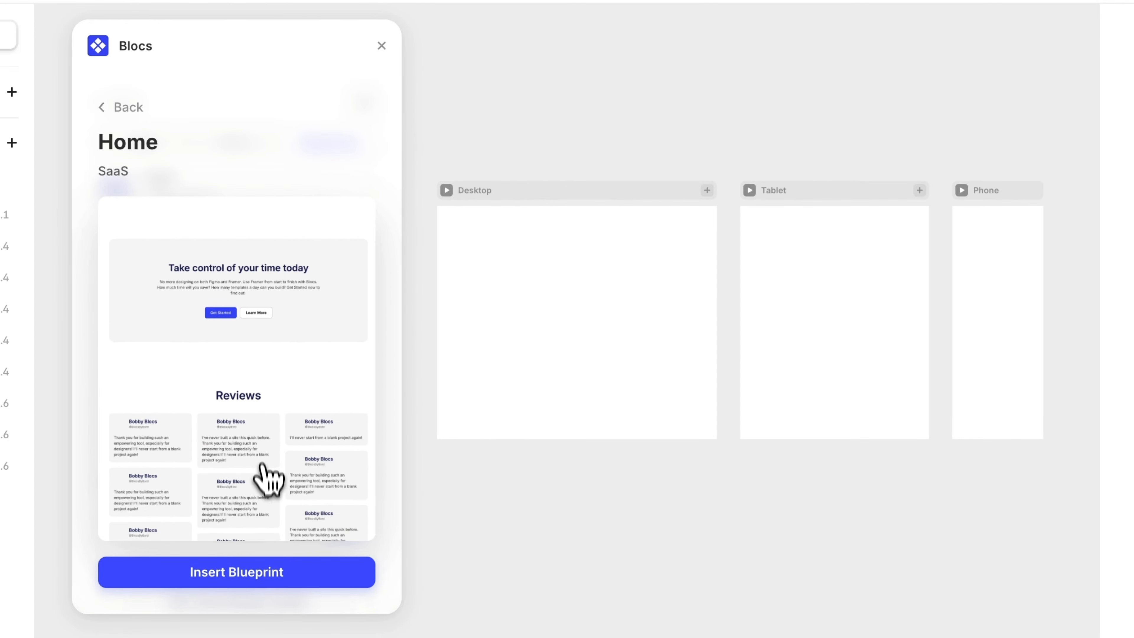
- Insert the Home blueprint into the Desktop frame and zoom in on its hero section
click(264, 576)
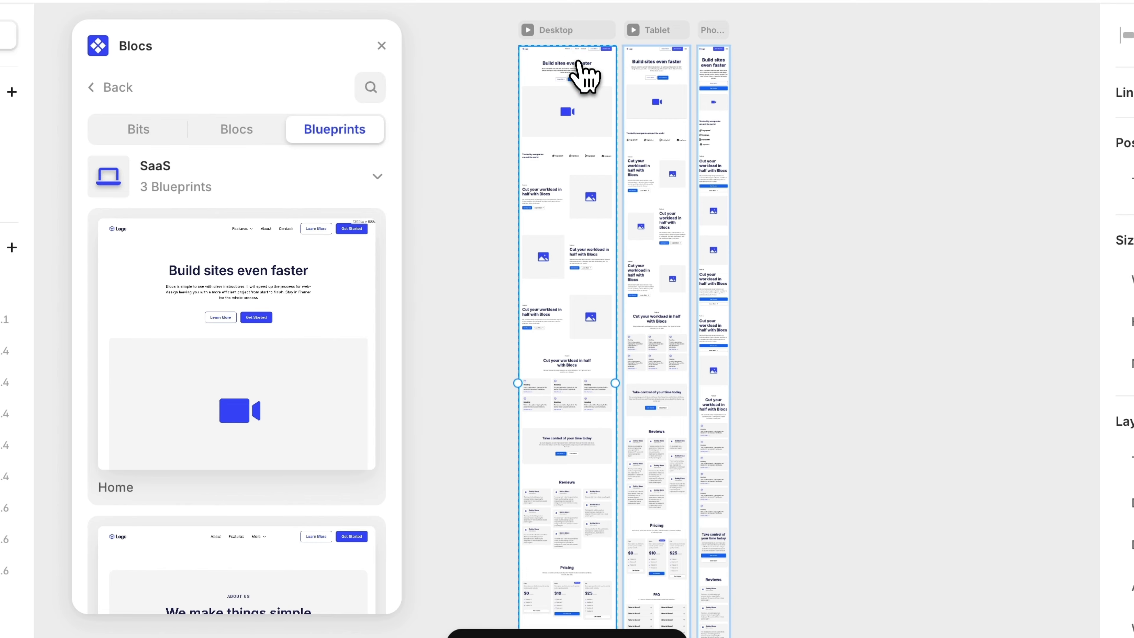
scroll(581, 32, up, 5)
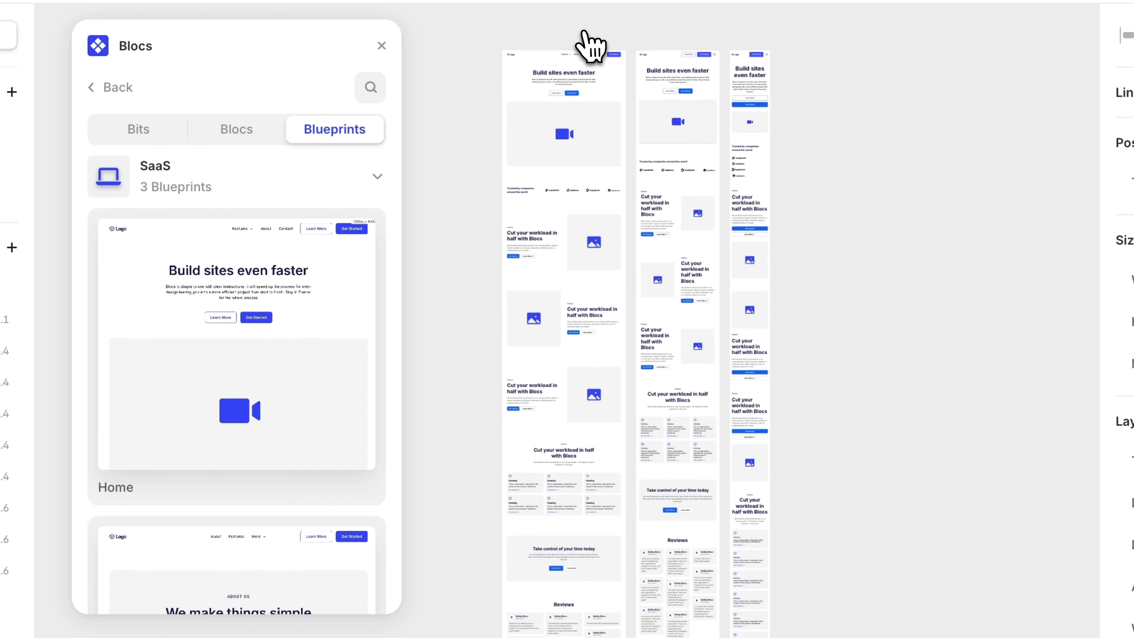
scroll(578, 32, up, 2)
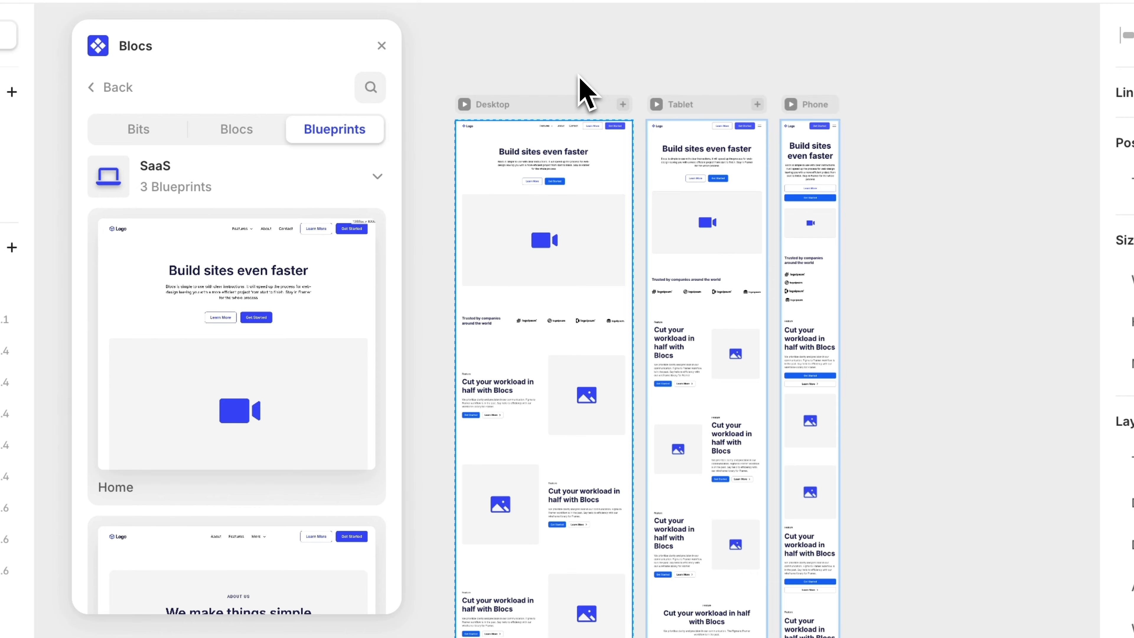
scroll(580, 76, up, 8)
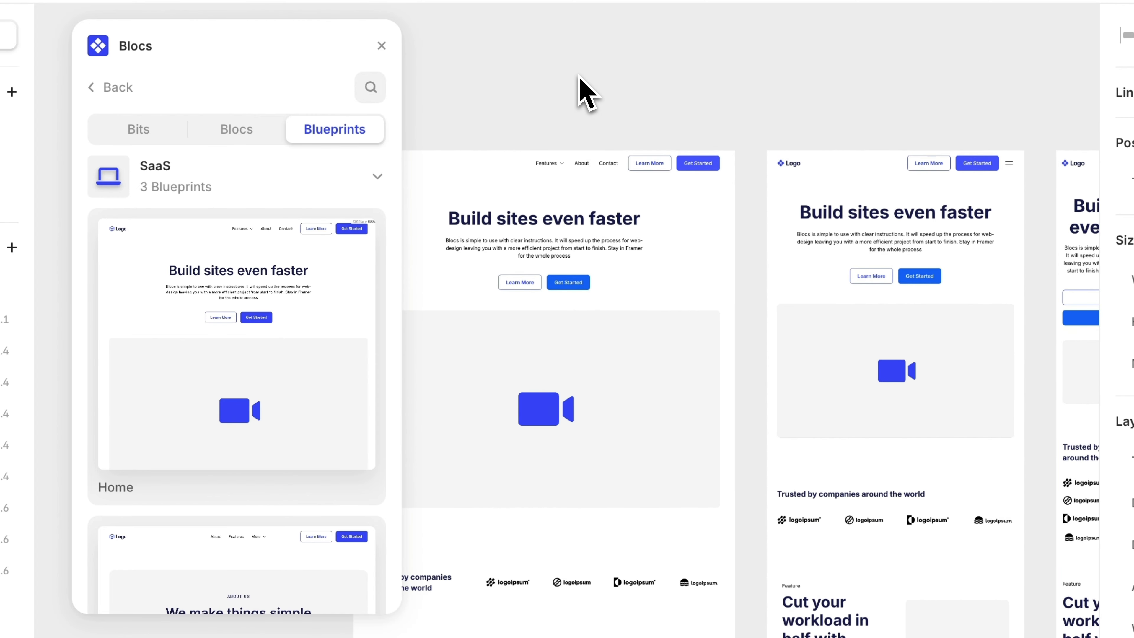
scroll(579, 76, left, 1)
scroll(579, 76, down, 1)
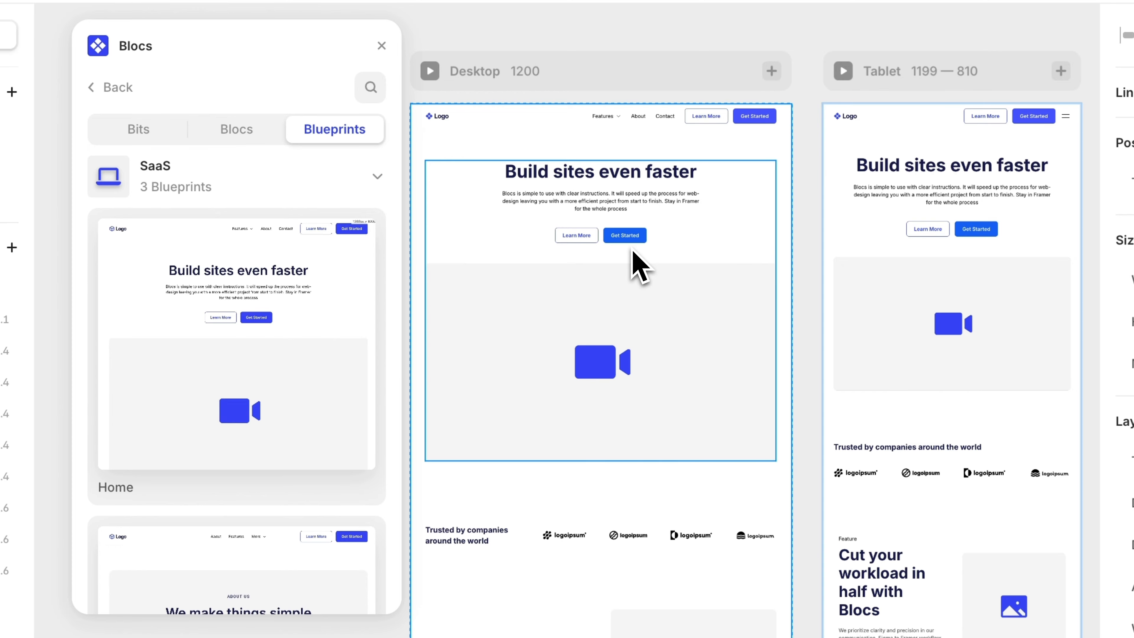
scroll(633, 252, up, 6)
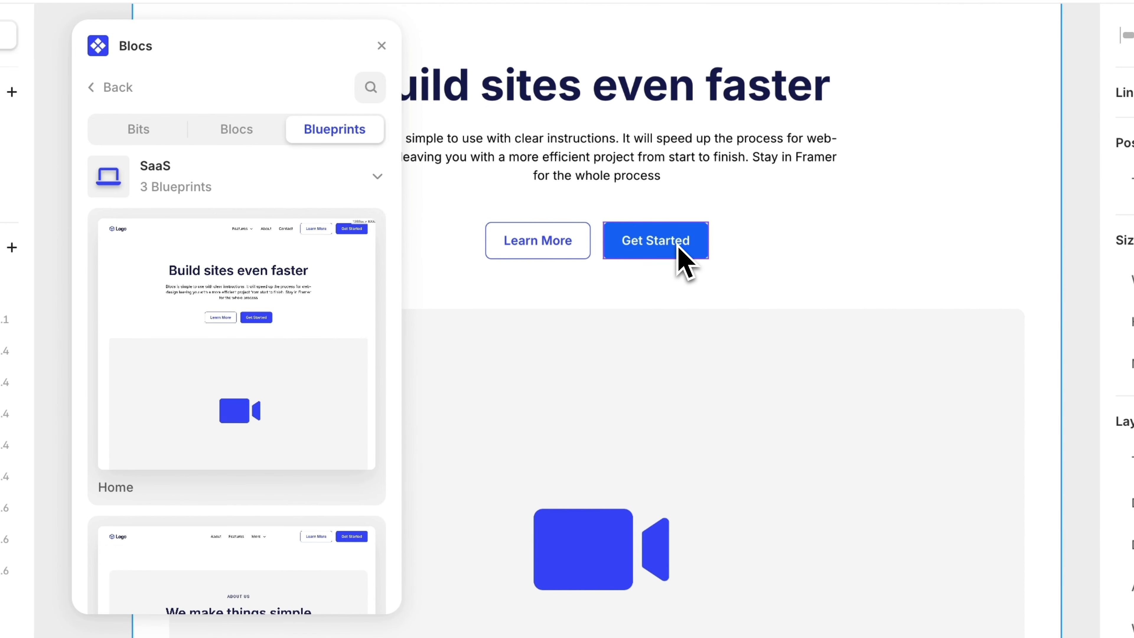
scroll(679, 251, up, 2)
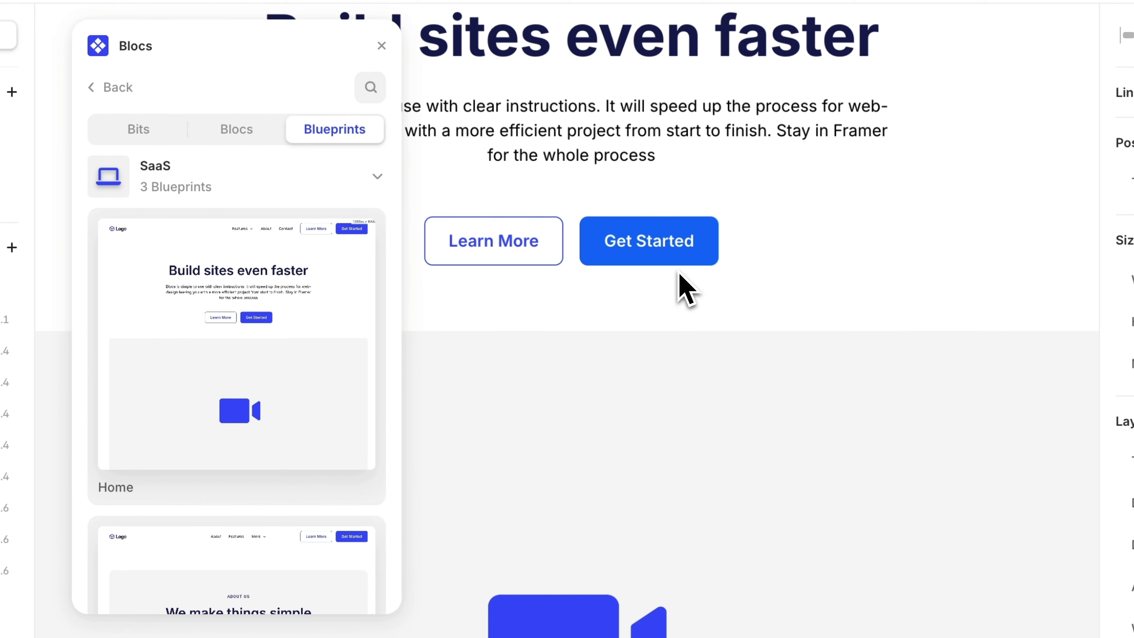
scroll(686, 289, down, 3)
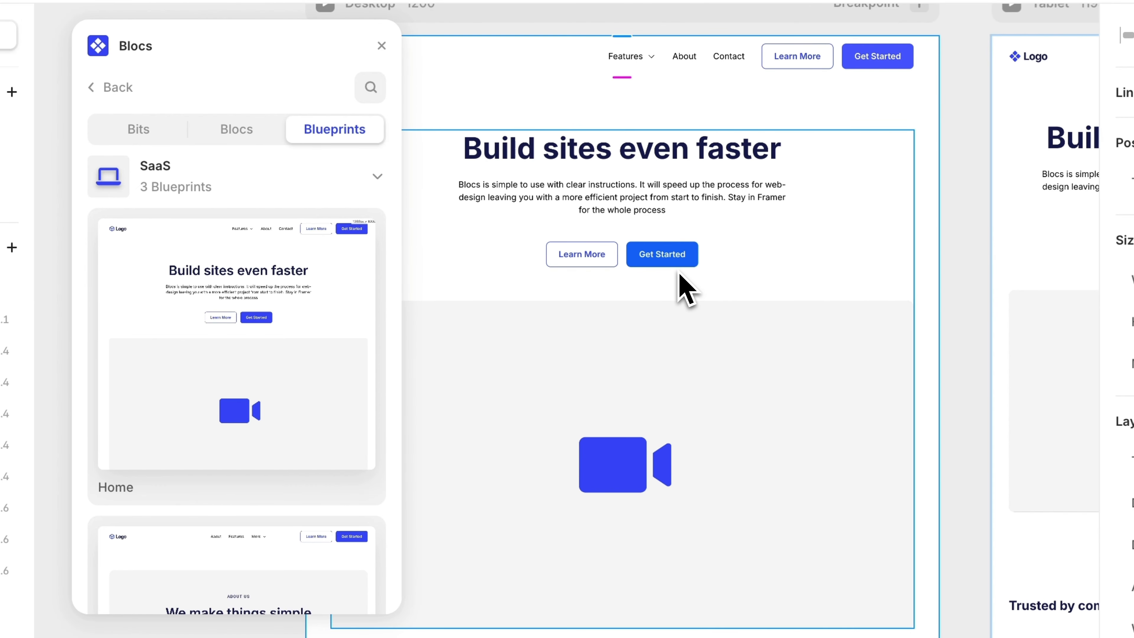
scroll(679, 274, up, 3)
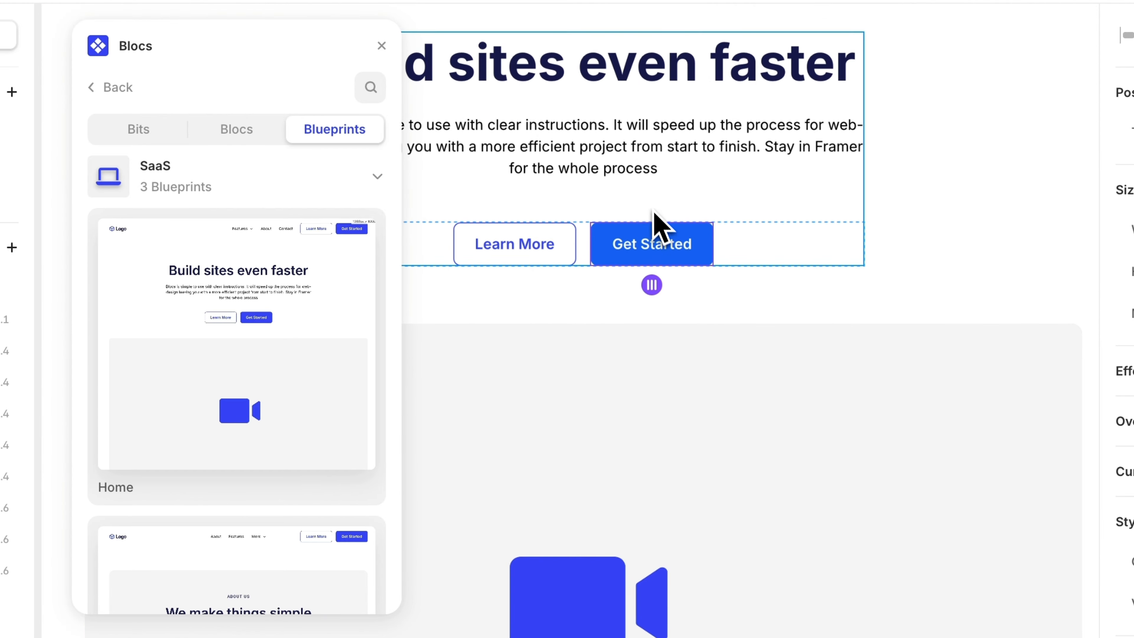
- Replace the hero's subtitle text with "blah blah blah"
click(652, 172)
double_click(649, 158)
text(bla)
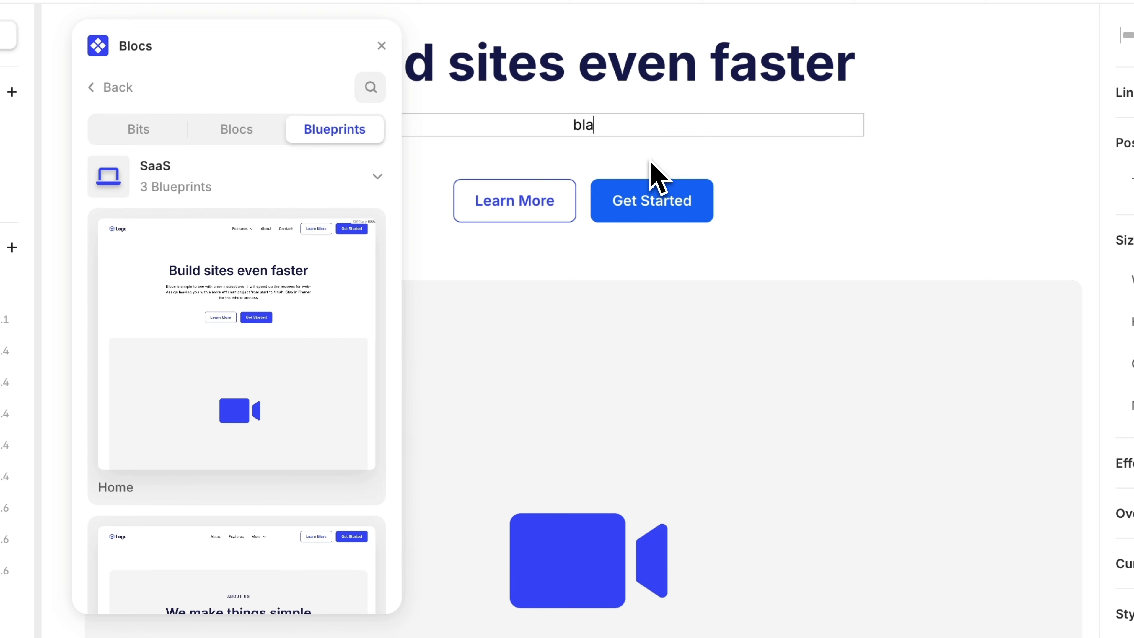
text(h blah blah)
key(Return)
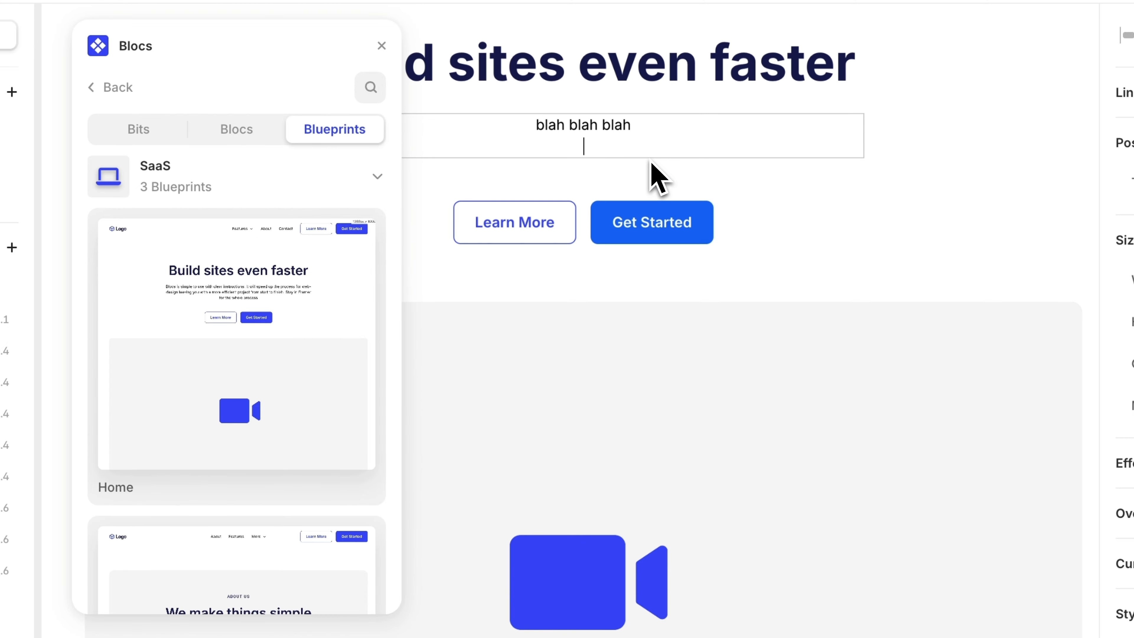
click(799, 221)
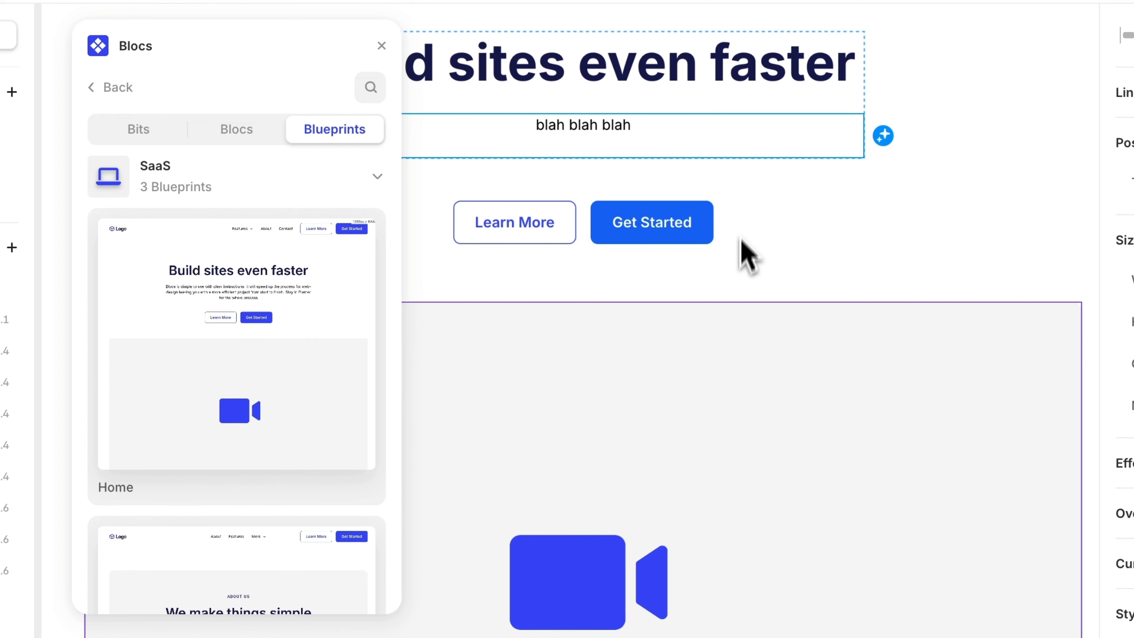
- Delete the inserted blueprint content from the Desktop frame
scroll(726, 357, down, 5)
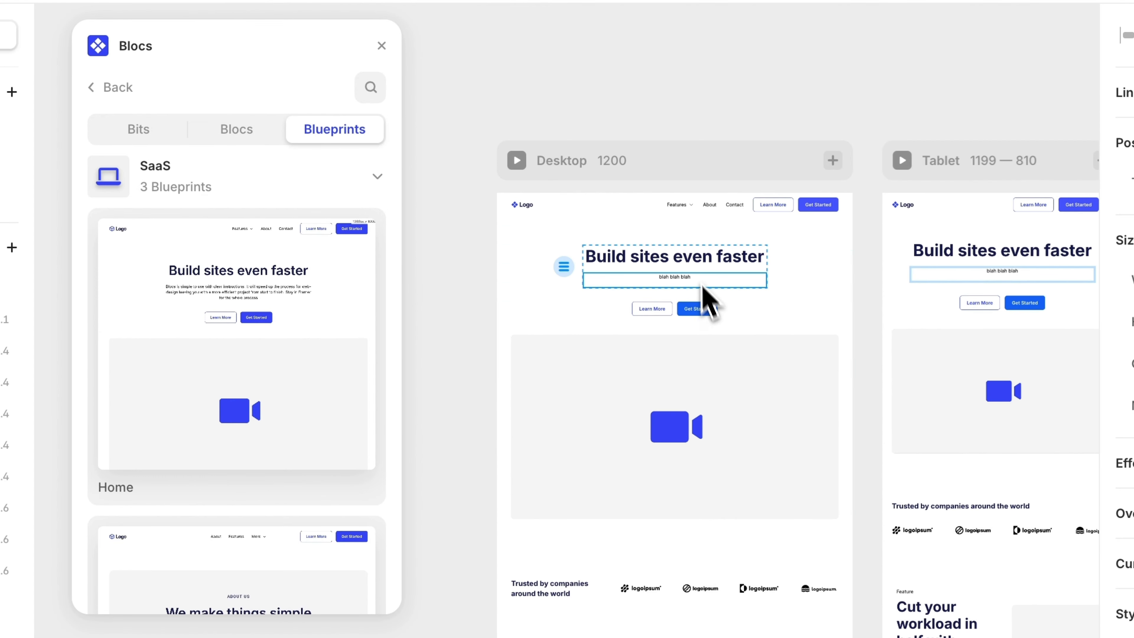
click(661, 175)
key(Delete)
- Switch to the Blocs section library and open the Hero category
click(230, 129)
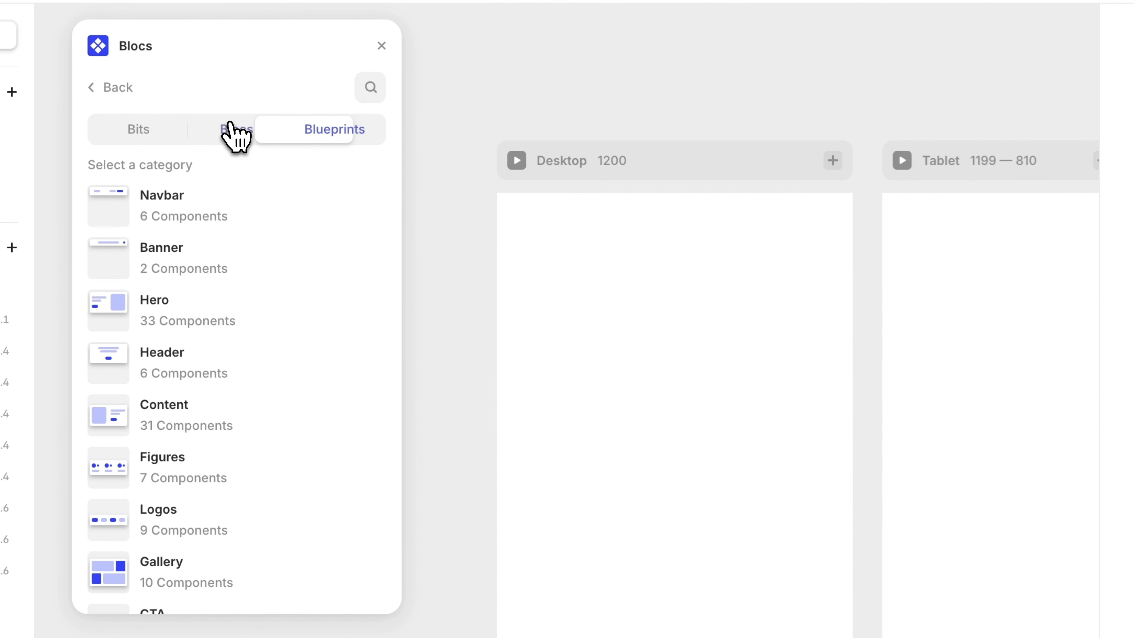
scroll(261, 418, down, 10)
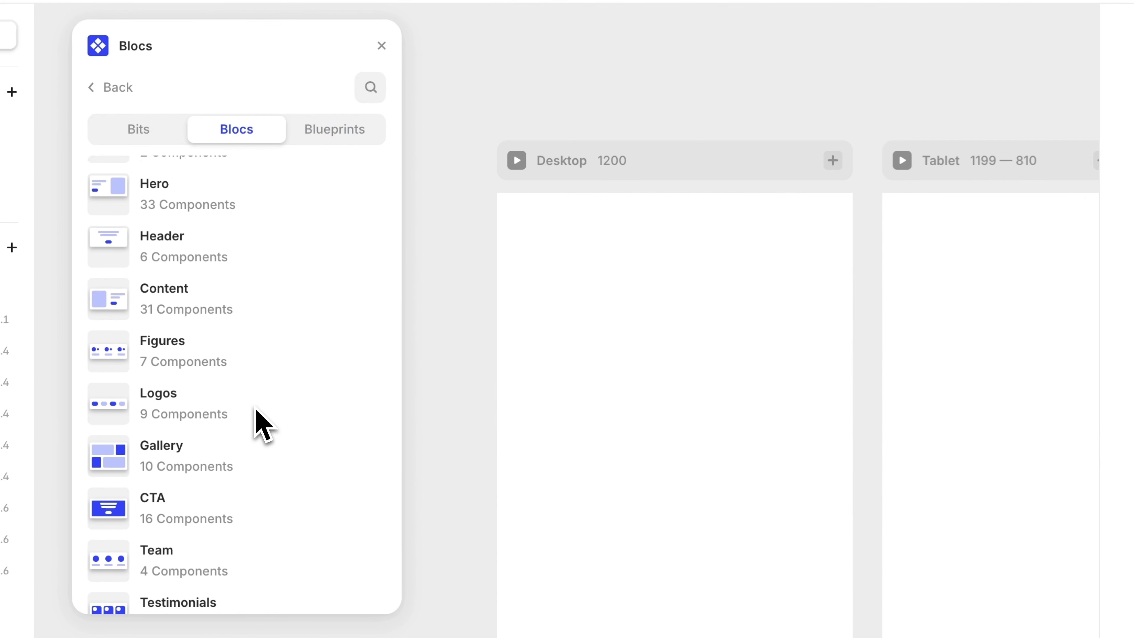
scroll(257, 411, up, 7)
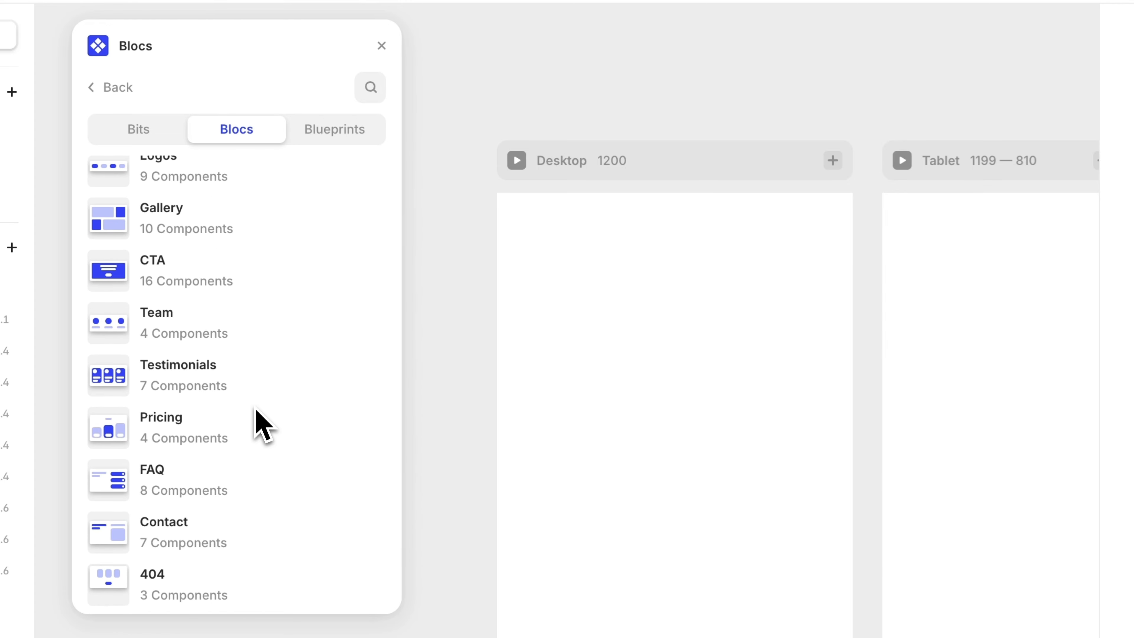
scroll(263, 424, up, 2)
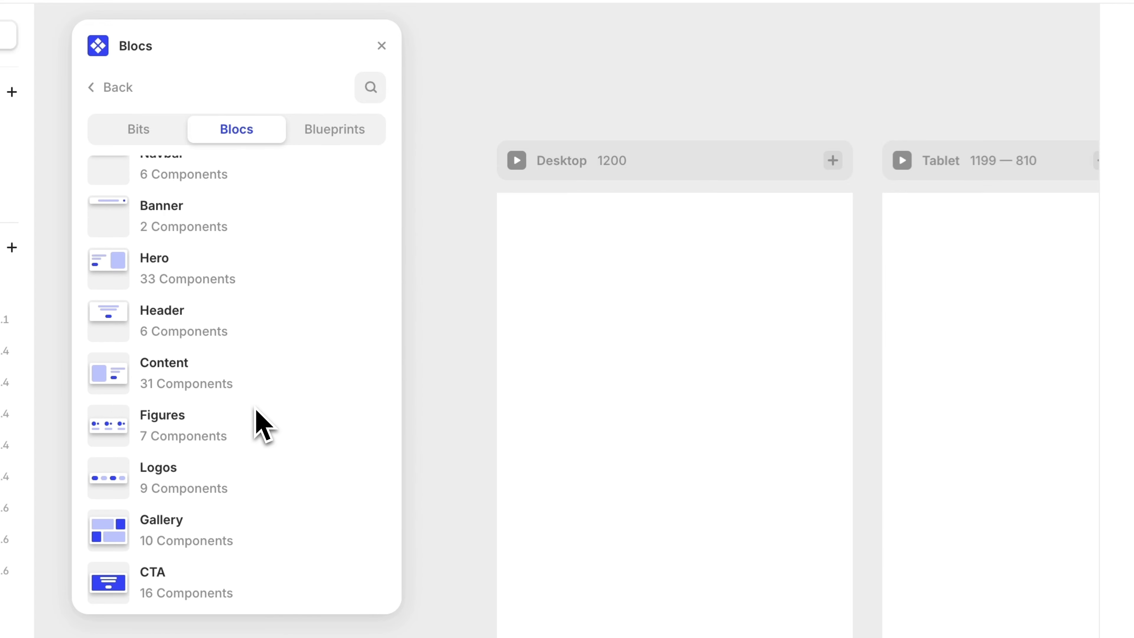
scroll(256, 422, down, 1)
scroll(256, 422, up, 2)
click(207, 318)
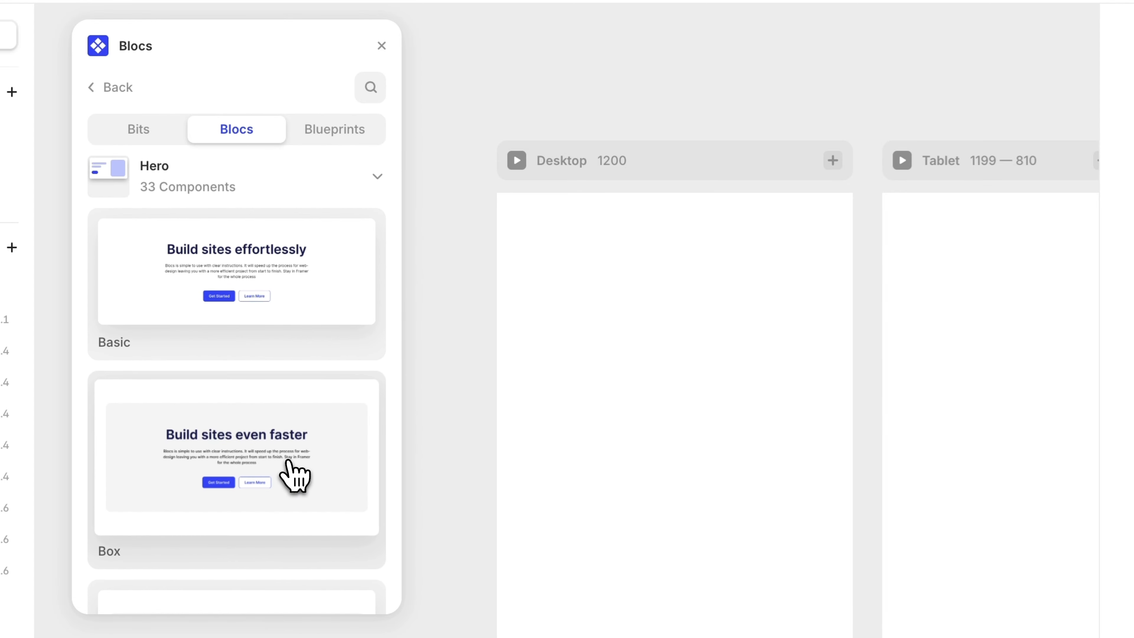
- Try dragging the Centred hero bloc onto the Desktop frame
scroll(296, 473, down, 8)
scroll(296, 476, down, 3)
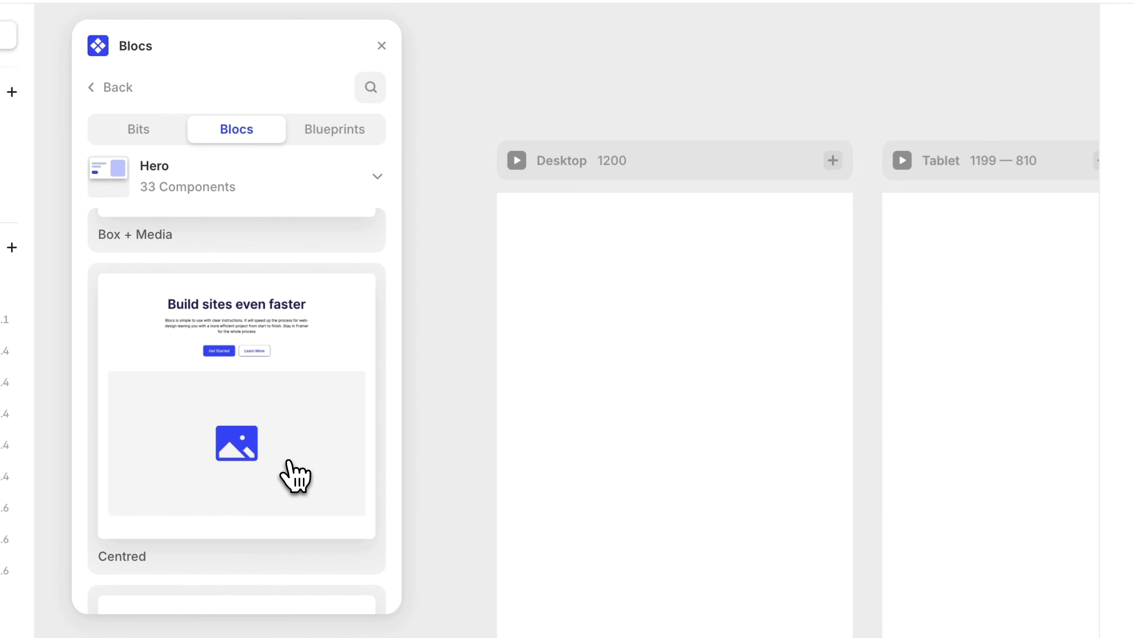
scroll(296, 476, up, 1)
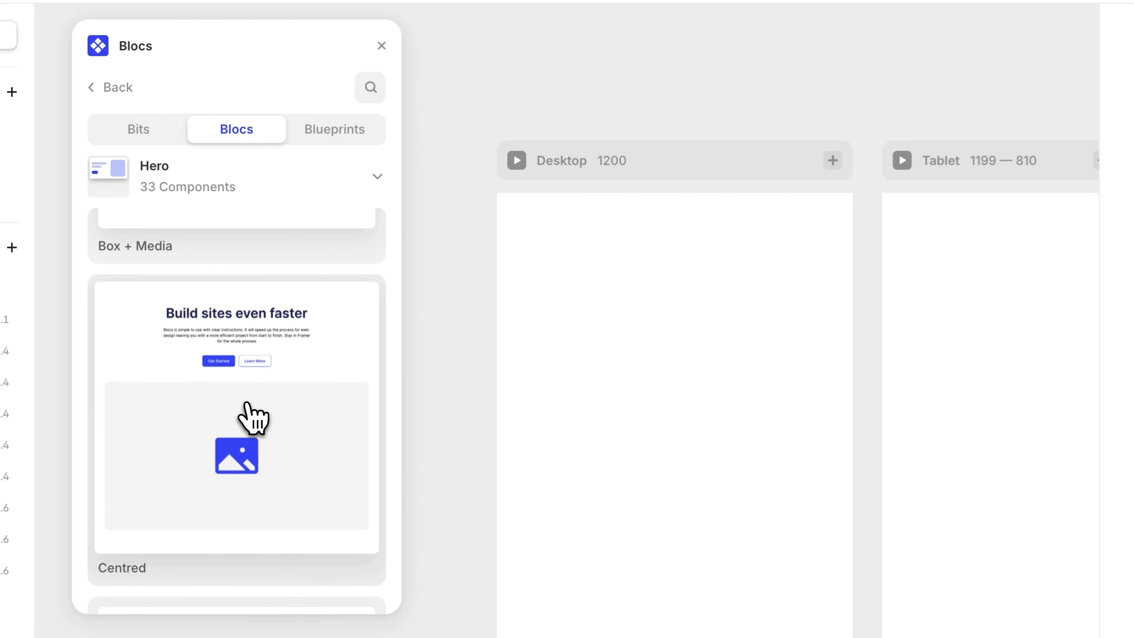
drag(403, 418, 536, 413)
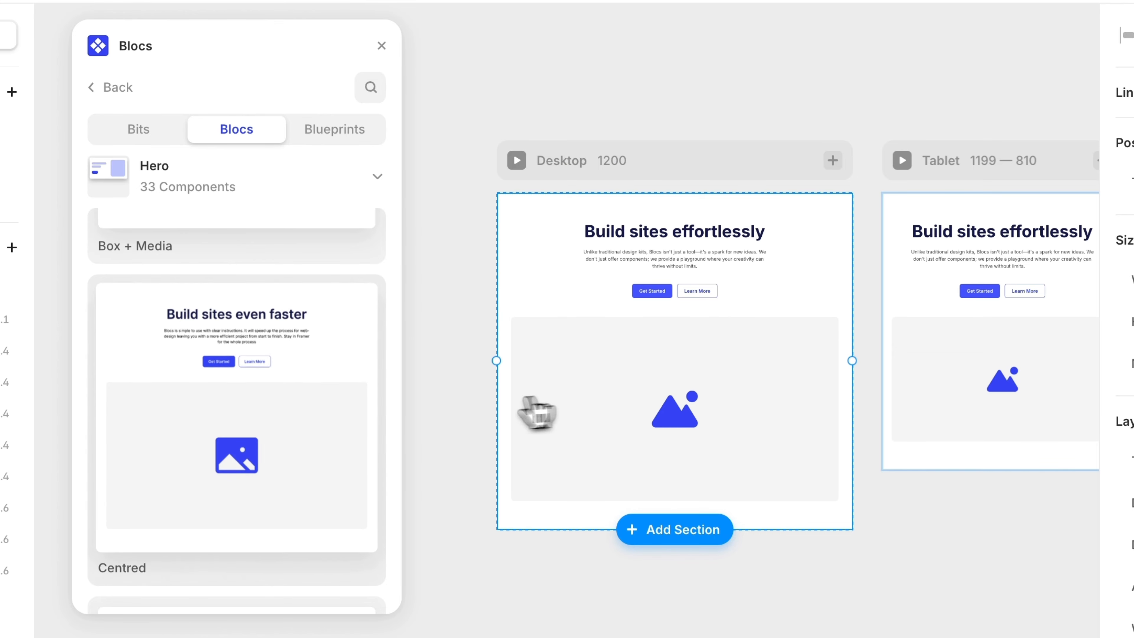
- Insert the Centred hero bloc with the form CTA and video media into the Desktop frame
click(289, 419)
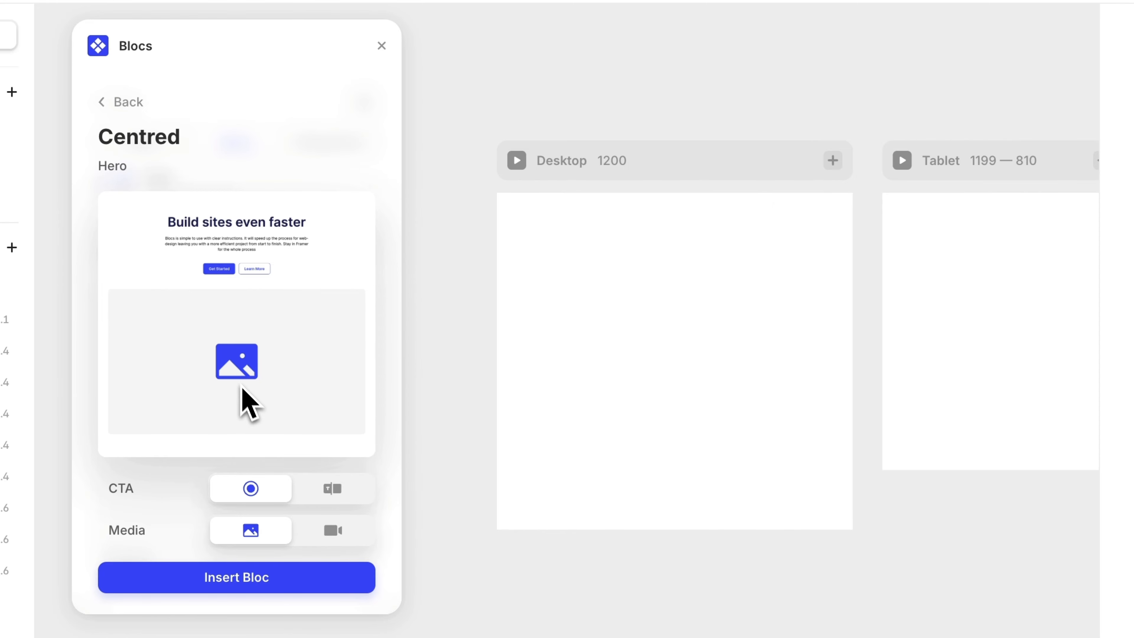
click(335, 491)
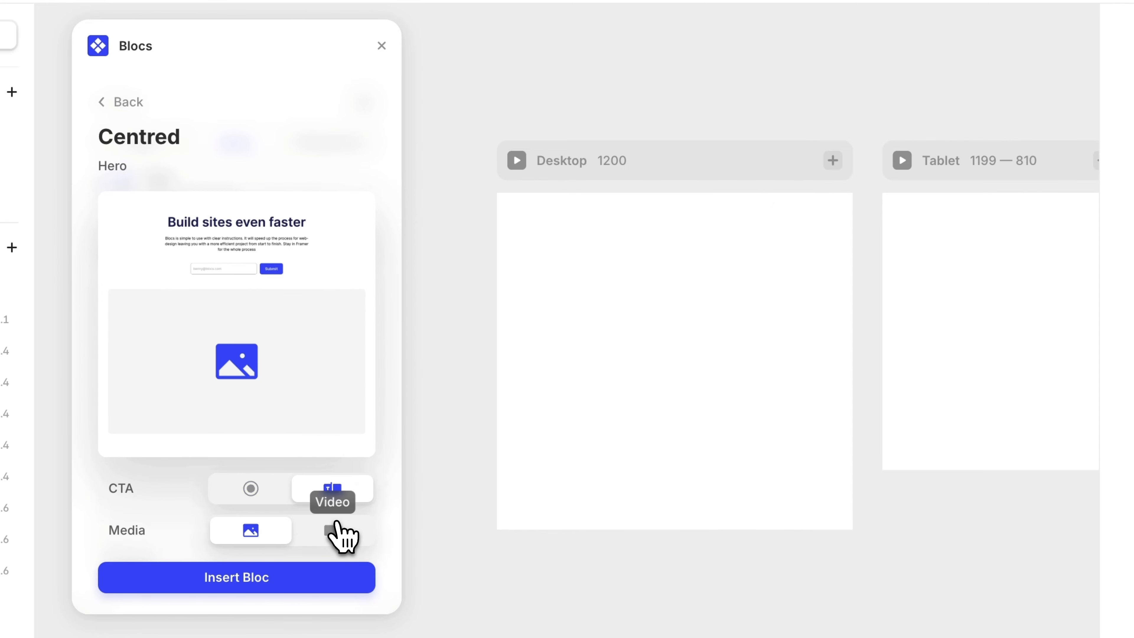
click(336, 529)
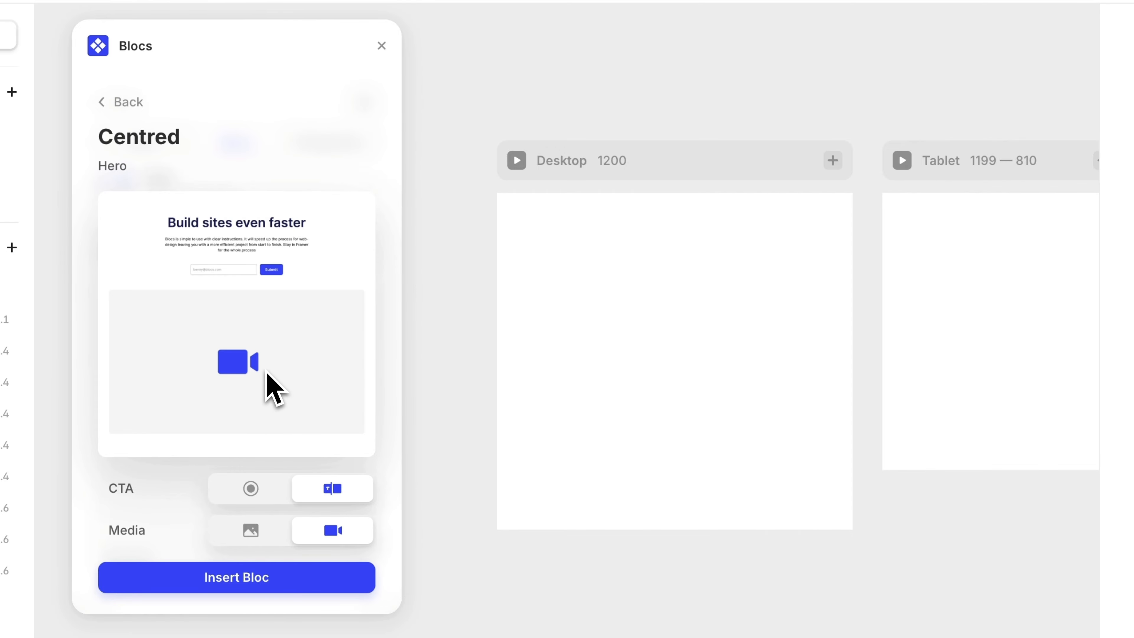
drag(222, 353, 119, 100)
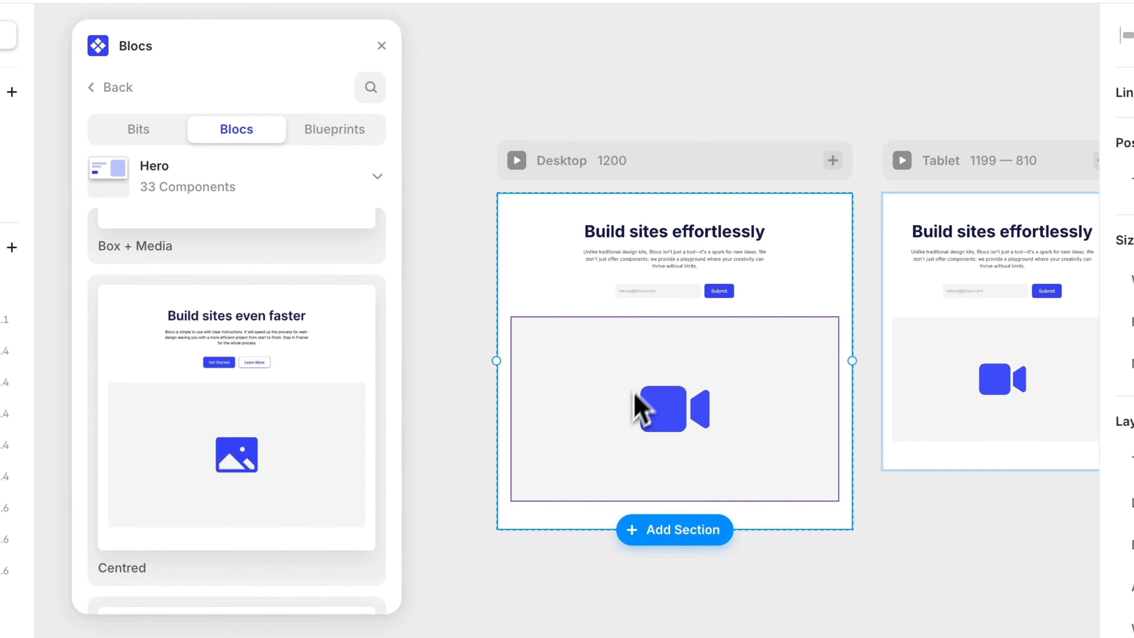
- Add the Logos / 1 bloc below the hero on the Desktop frame
click(244, 179)
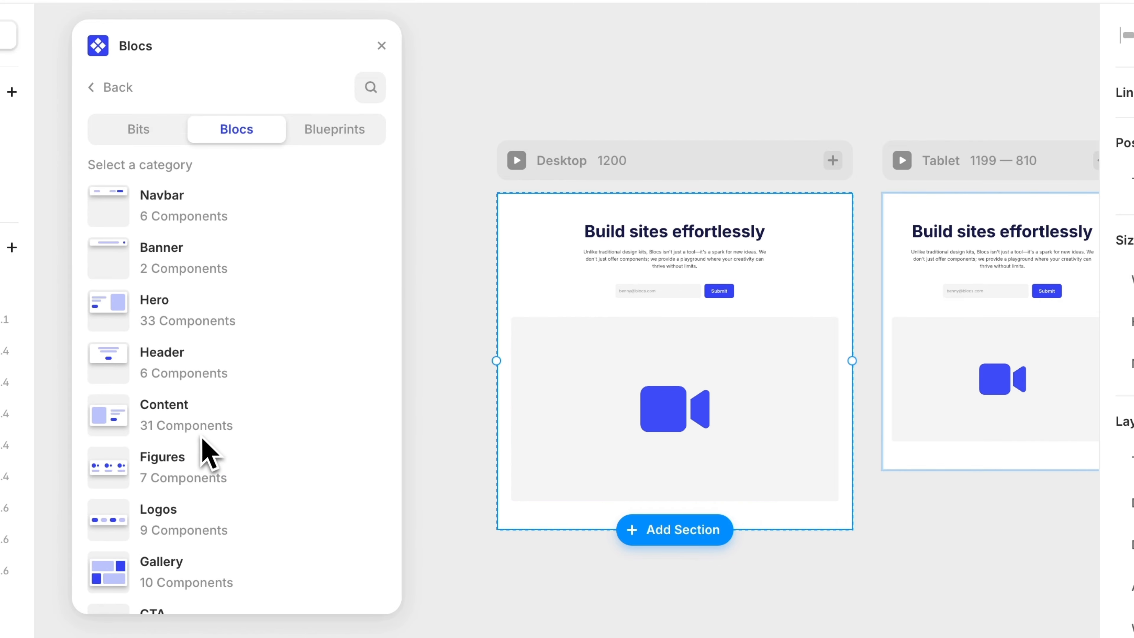
click(192, 521)
drag(233, 291, 697, 527)
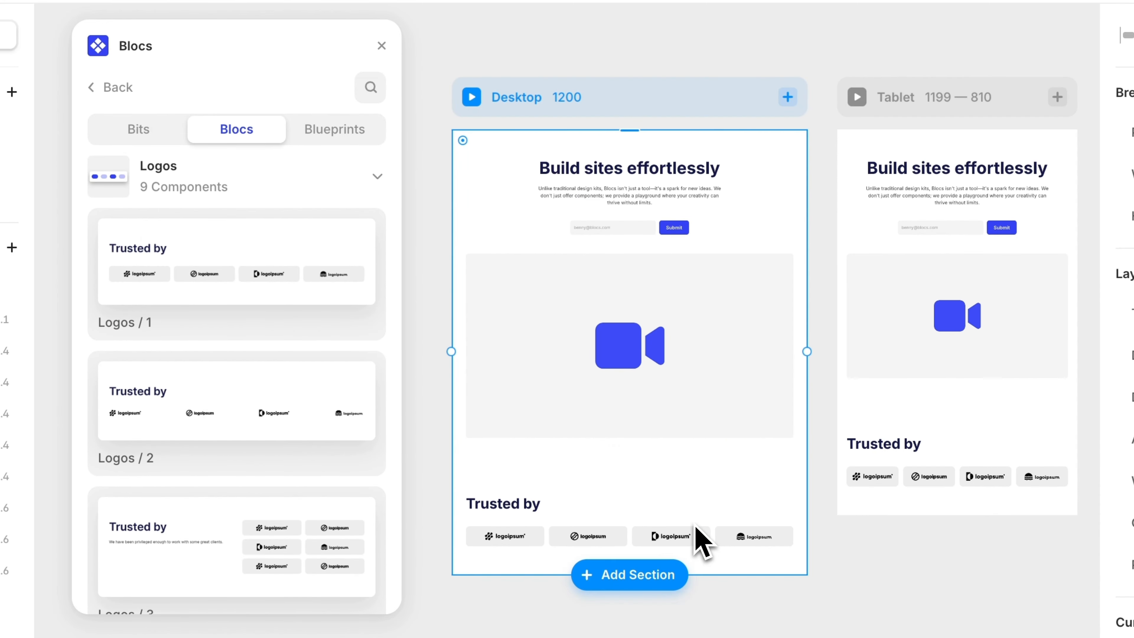
- Insert the Horizontal content bloc with no CTA buttons below the logos section
click(235, 188)
scroll(235, 240, down, 2)
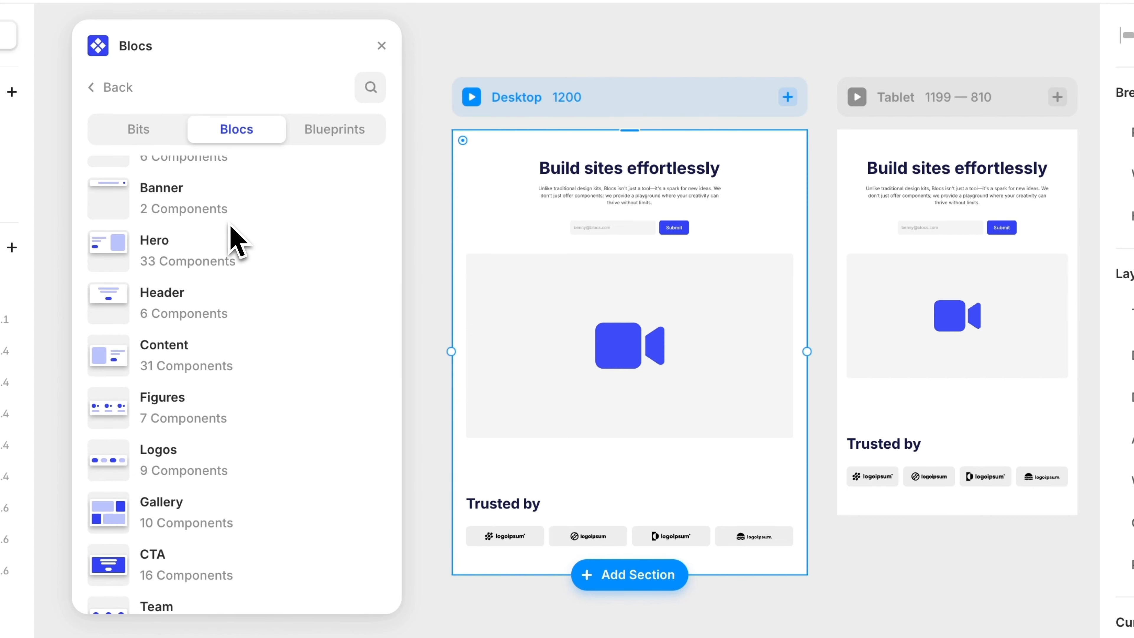
scroll(248, 278, down, 1)
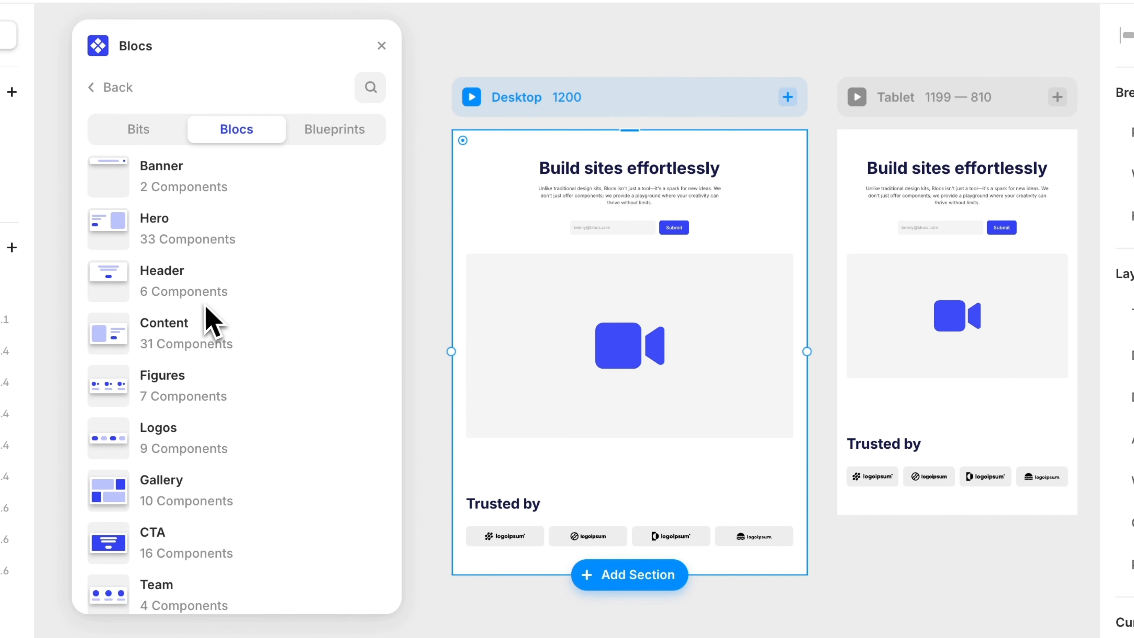
click(187, 353)
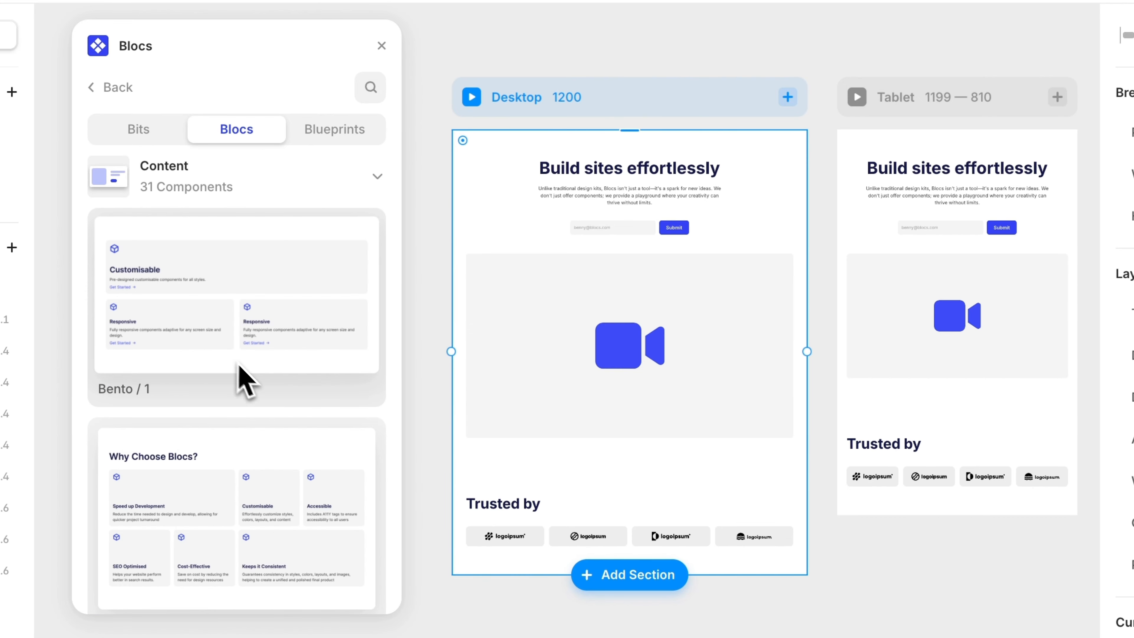
scroll(284, 451, down, 10)
scroll(279, 438, down, 15)
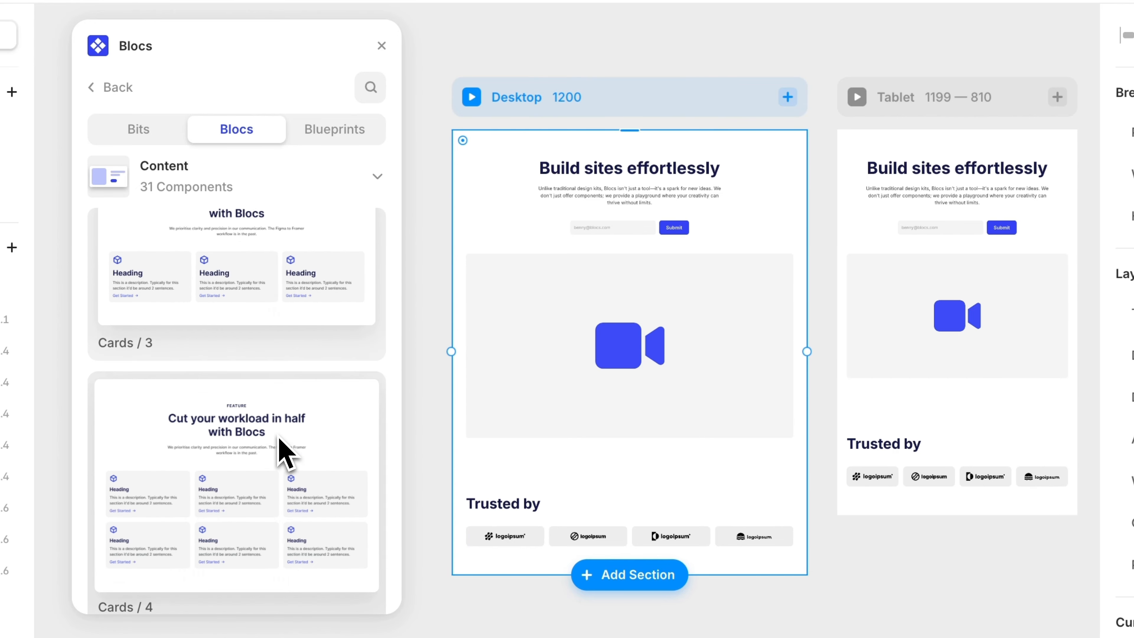
scroll(284, 452, down, 10)
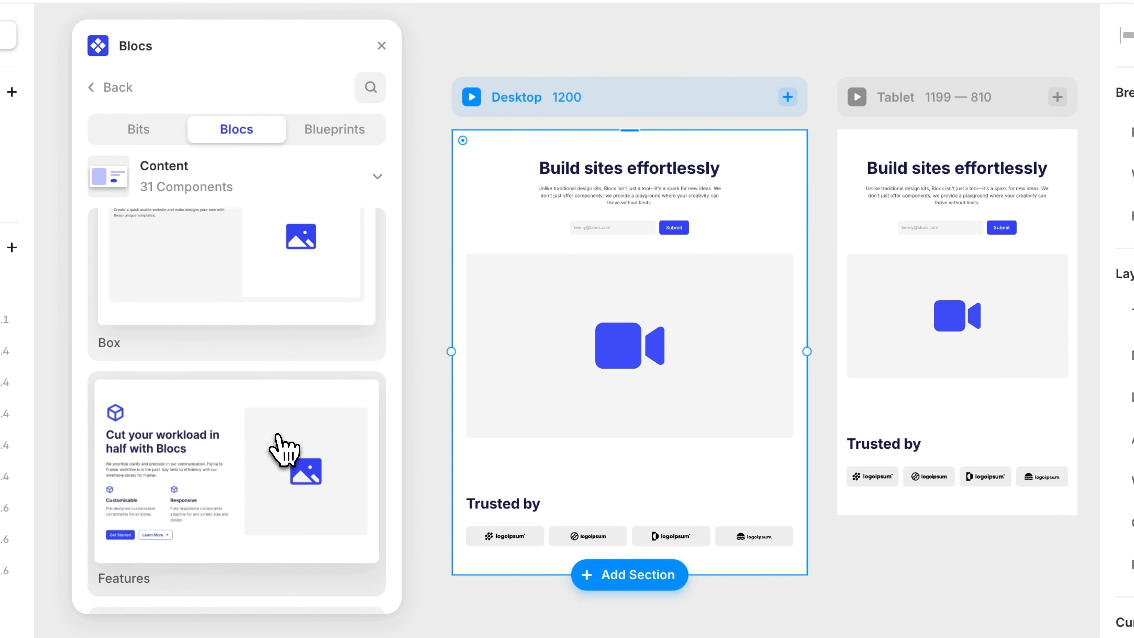
click(244, 424)
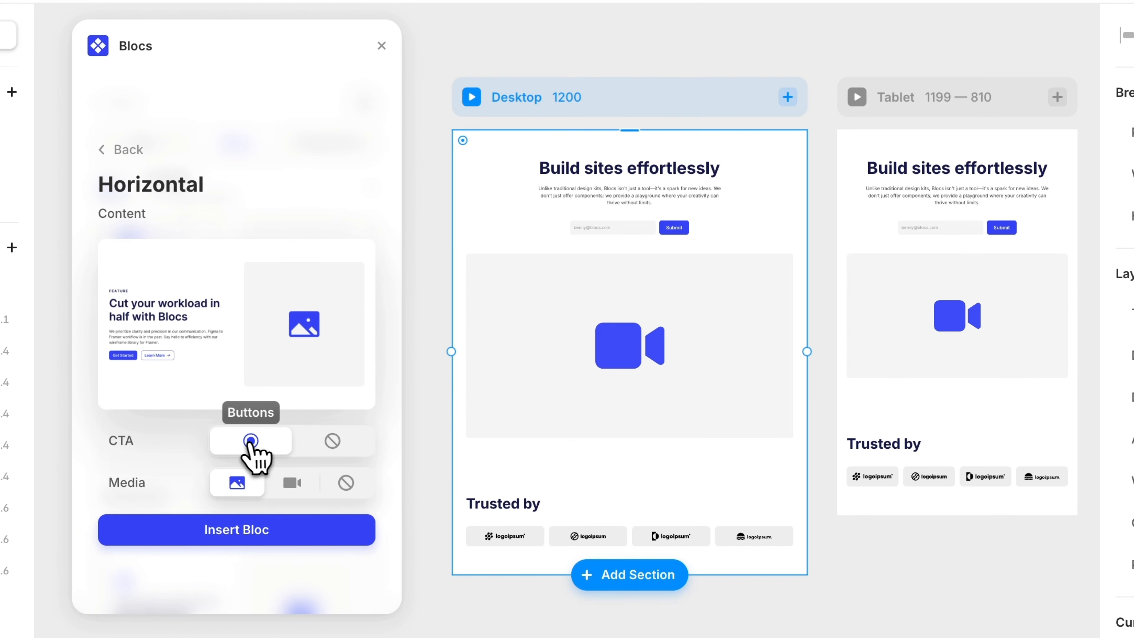
click(340, 440)
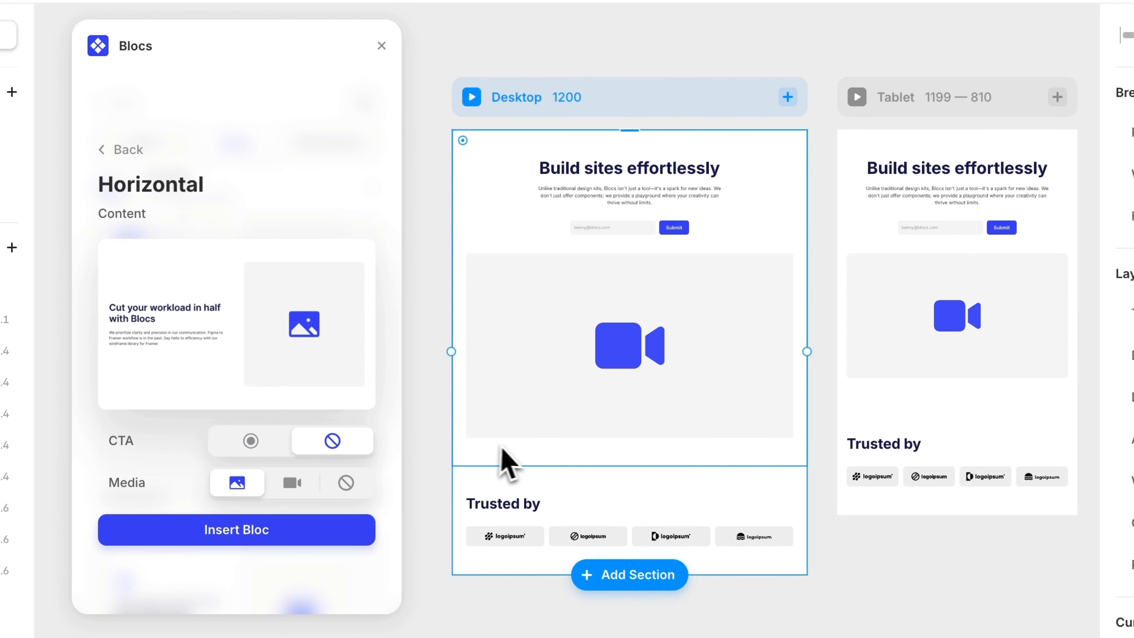
scroll(518, 463, down, 5)
drag(183, 333, 634, 393)
scroll(652, 424, down, 3)
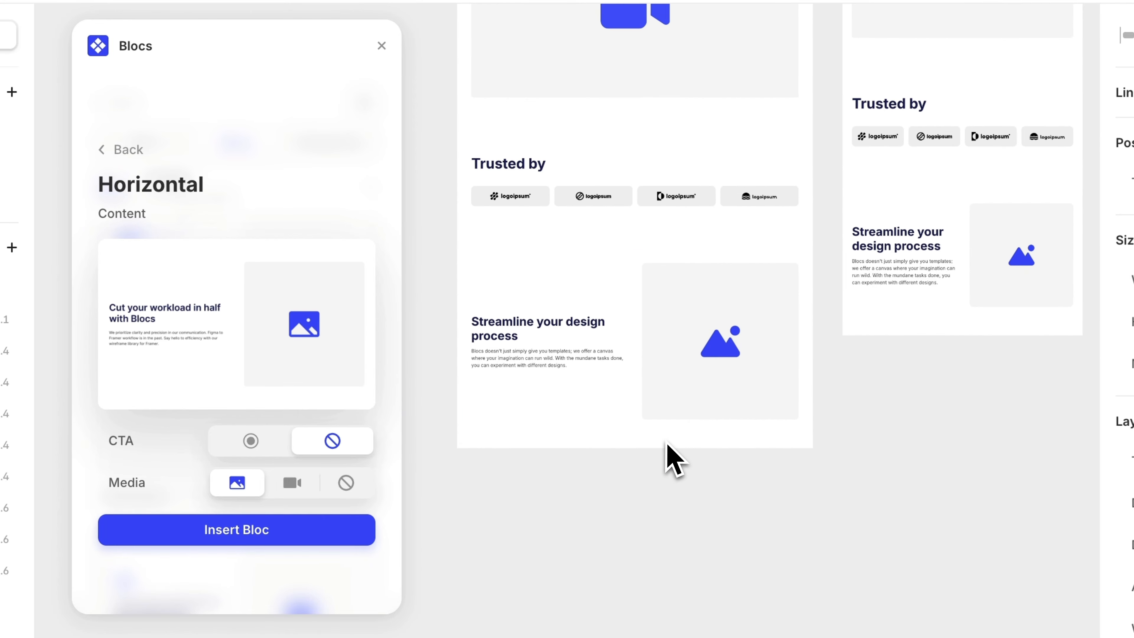
- Insert a Horizontal content bloc with CTA buttons and video media below the existing content section
click(293, 484)
click(250, 441)
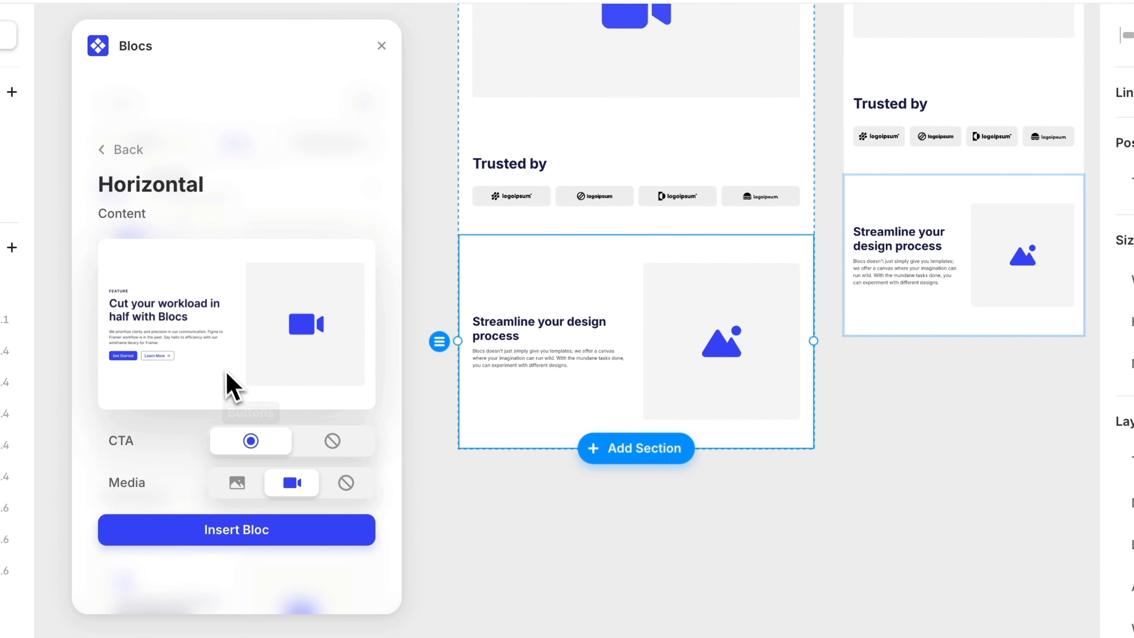
drag(228, 385, 671, 469)
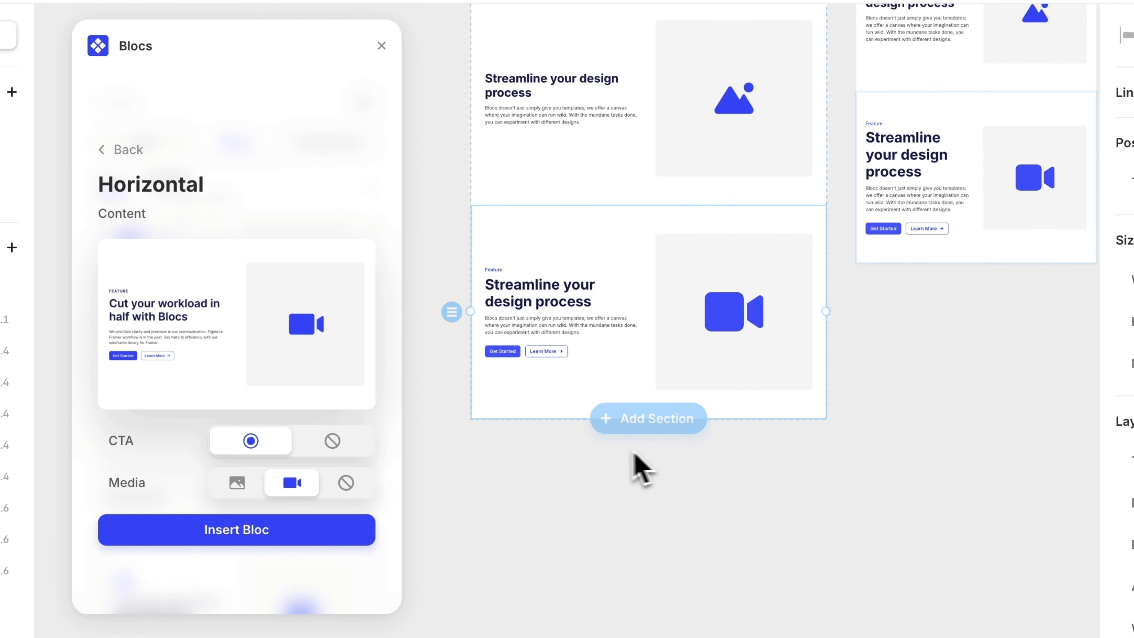
- Insert another Horizontal content bloc with CTA buttons and image media below the video section
click(237, 483)
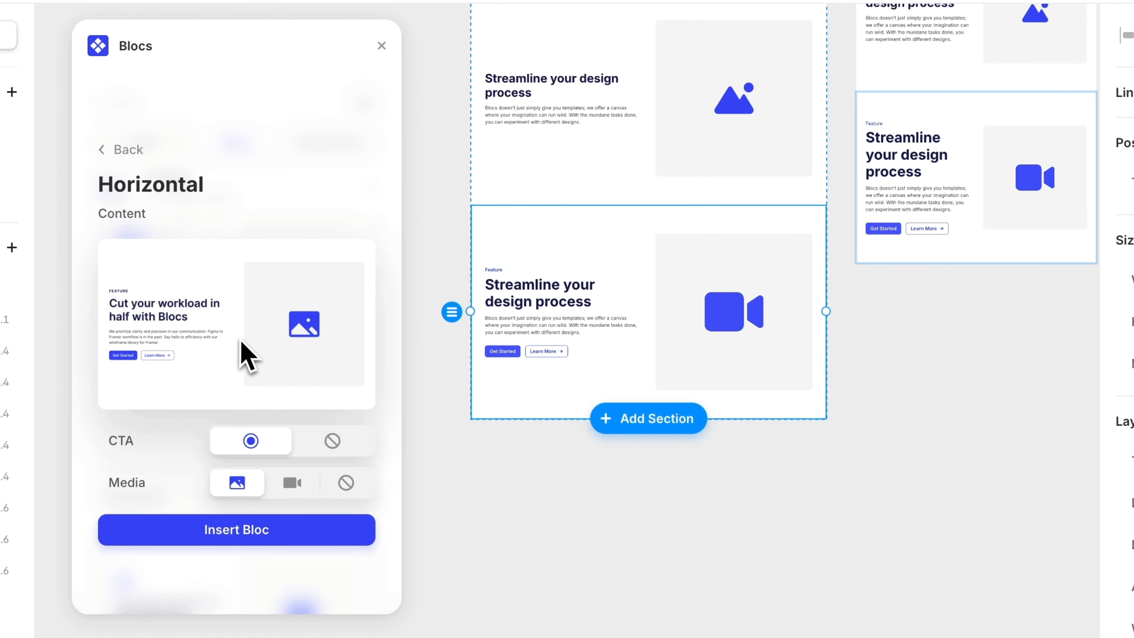
drag(247, 351, 649, 406)
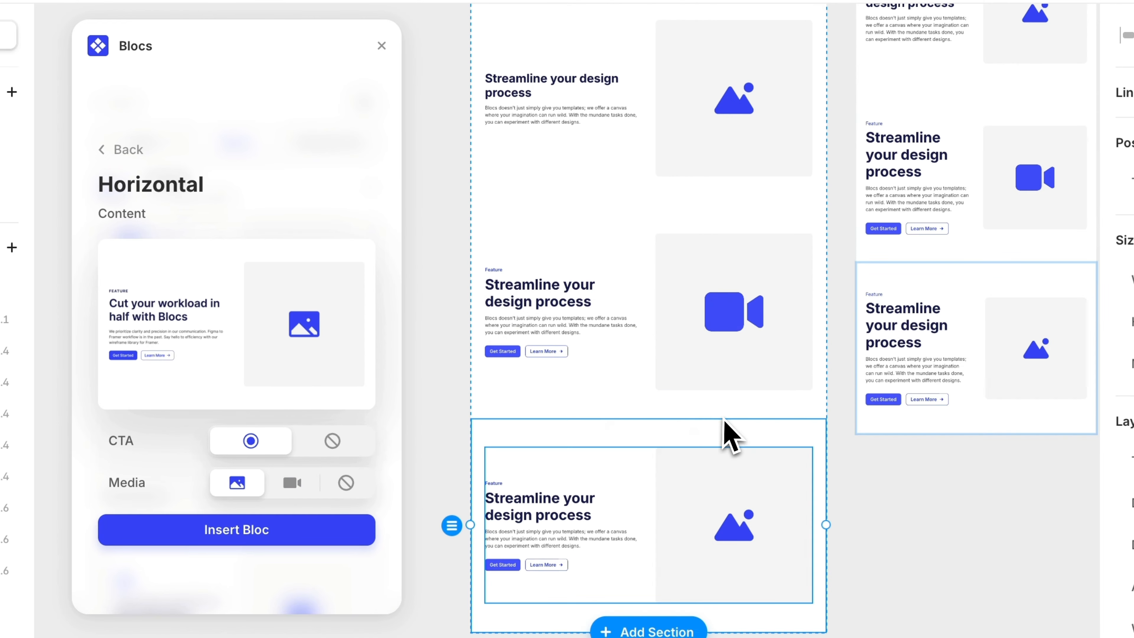
- Alternate the content sections so the first and third have their image on the left and the video section keeps media on the right
click(738, 329)
key(Left)
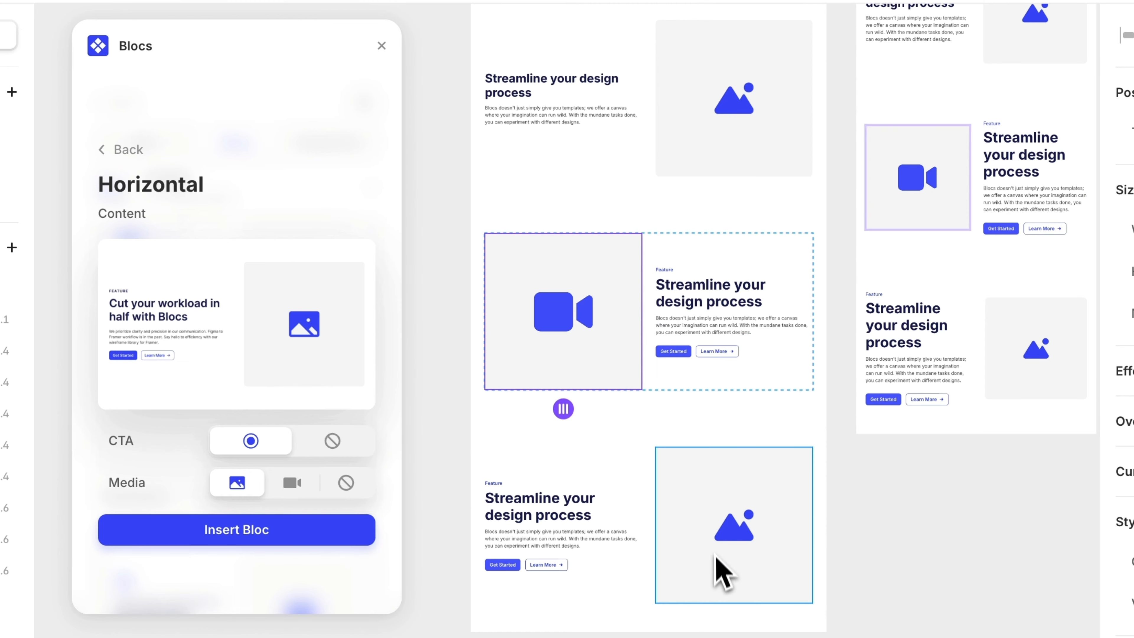
click(714, 532)
key(Left)
click(623, 385)
key(Right)
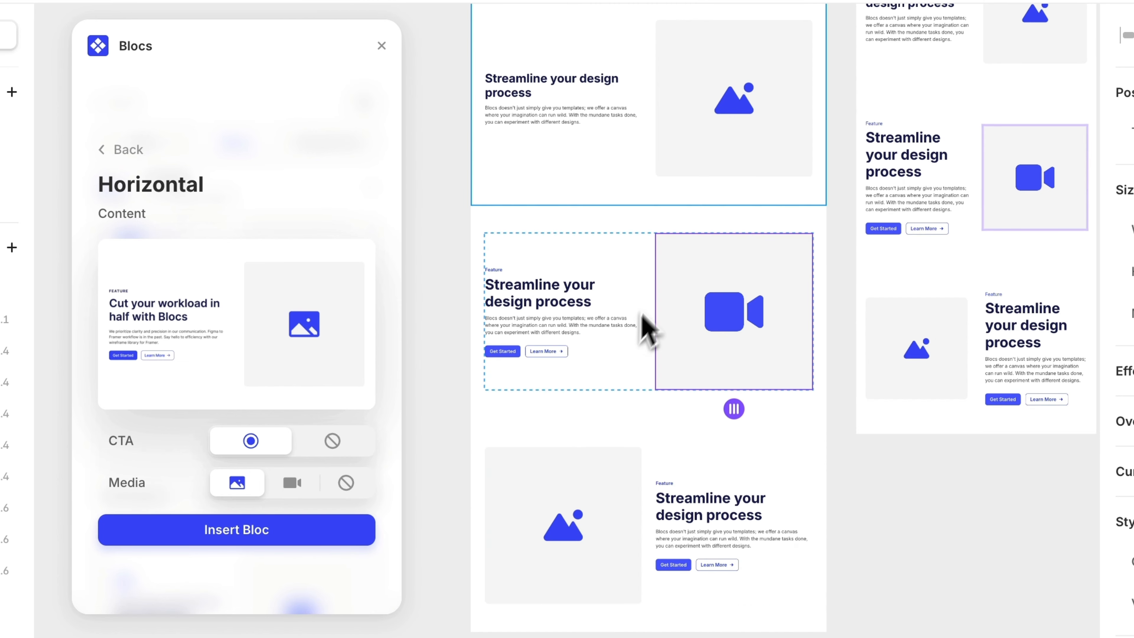
click(734, 169)
key(Left)
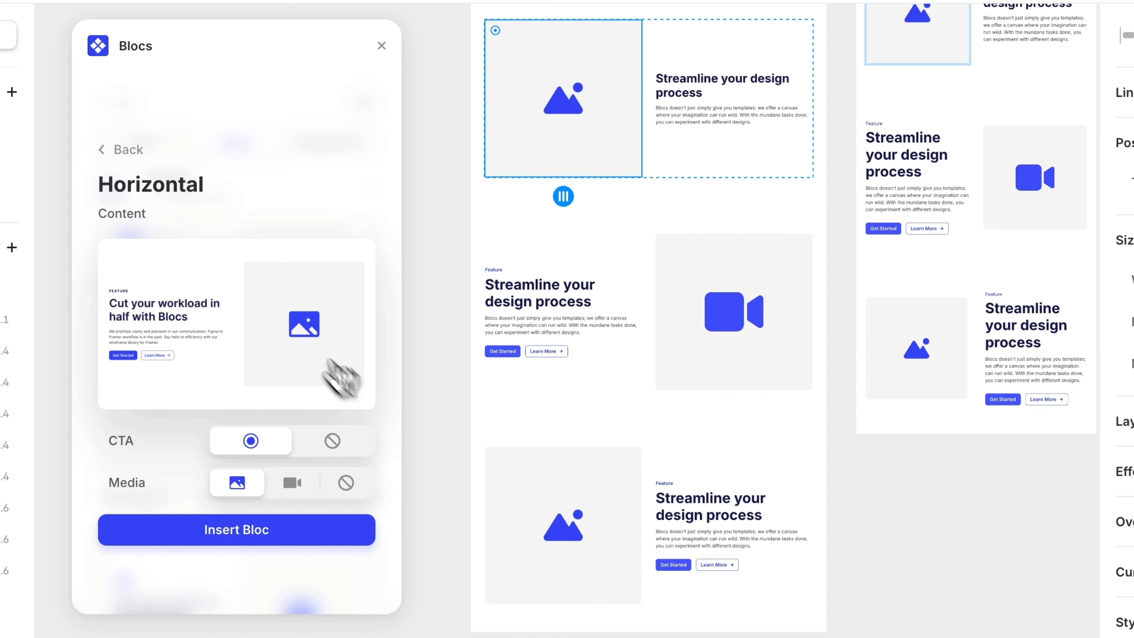
- Add the Footer / 6 bloc at the bottom of the Desktop frame
click(118, 150)
click(192, 176)
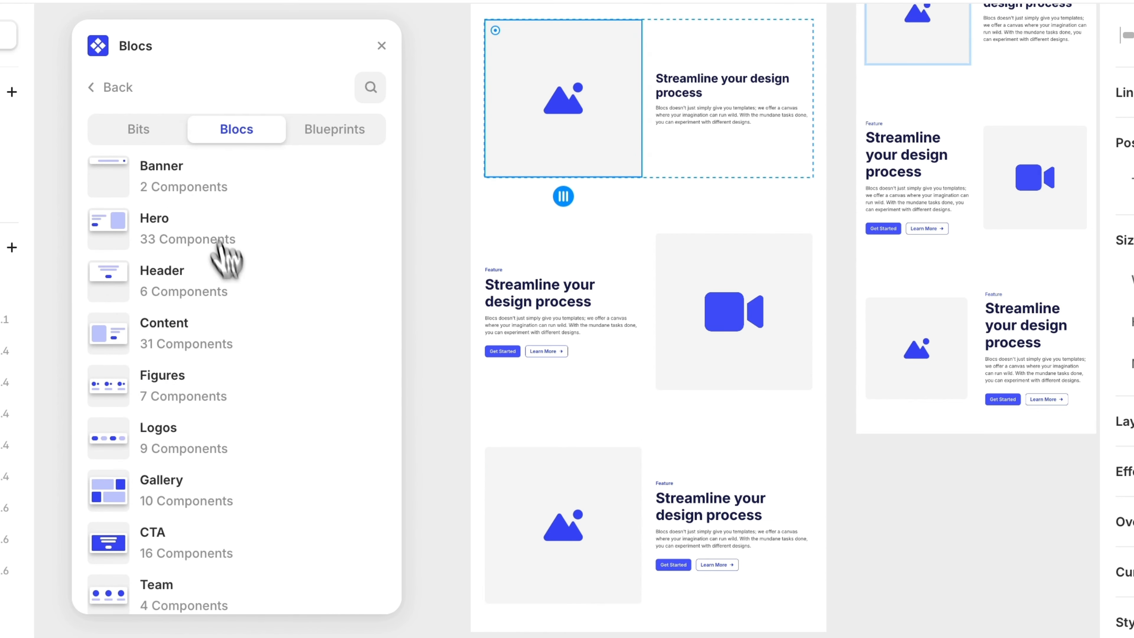
scroll(268, 402, down, 6)
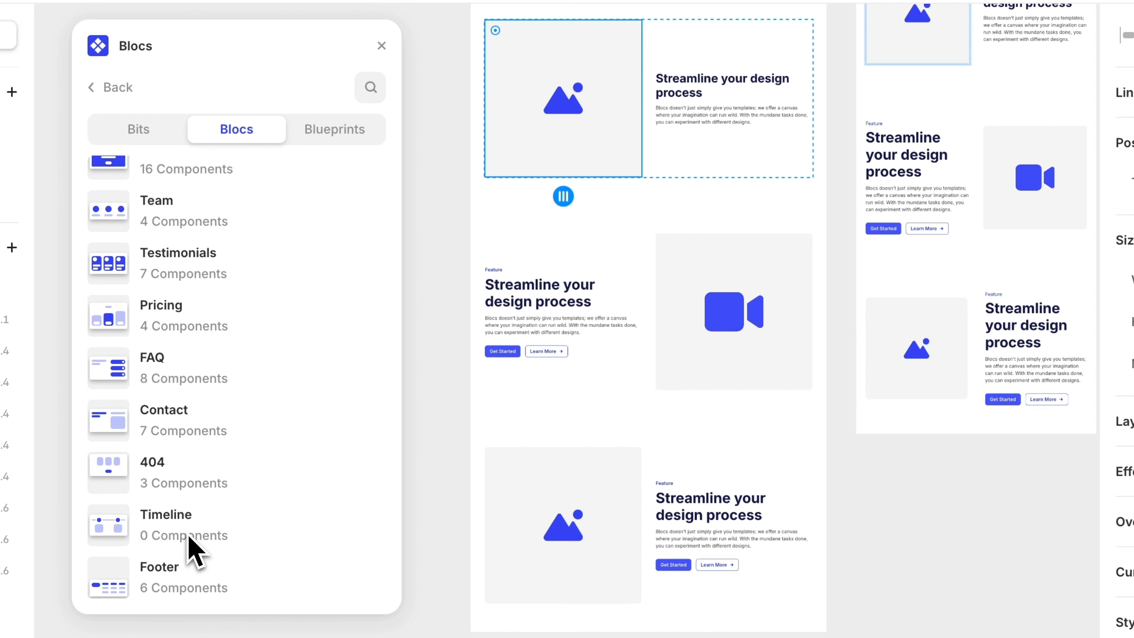
click(190, 574)
scroll(198, 342, down, 5)
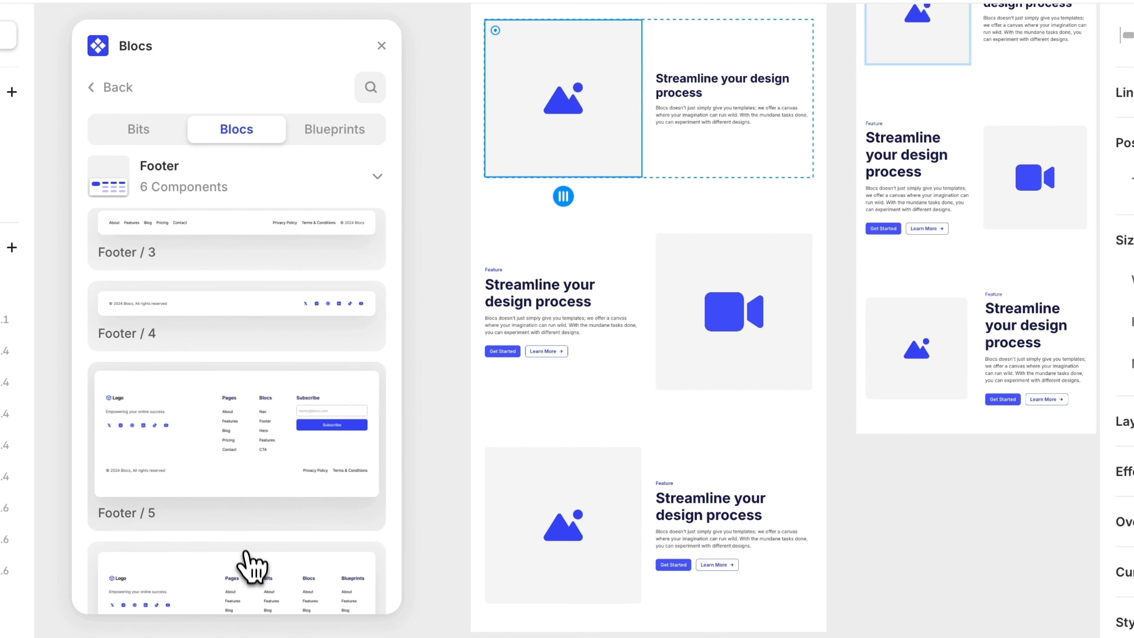
scroll(253, 566, down, 3)
drag(245, 537, 664, 628)
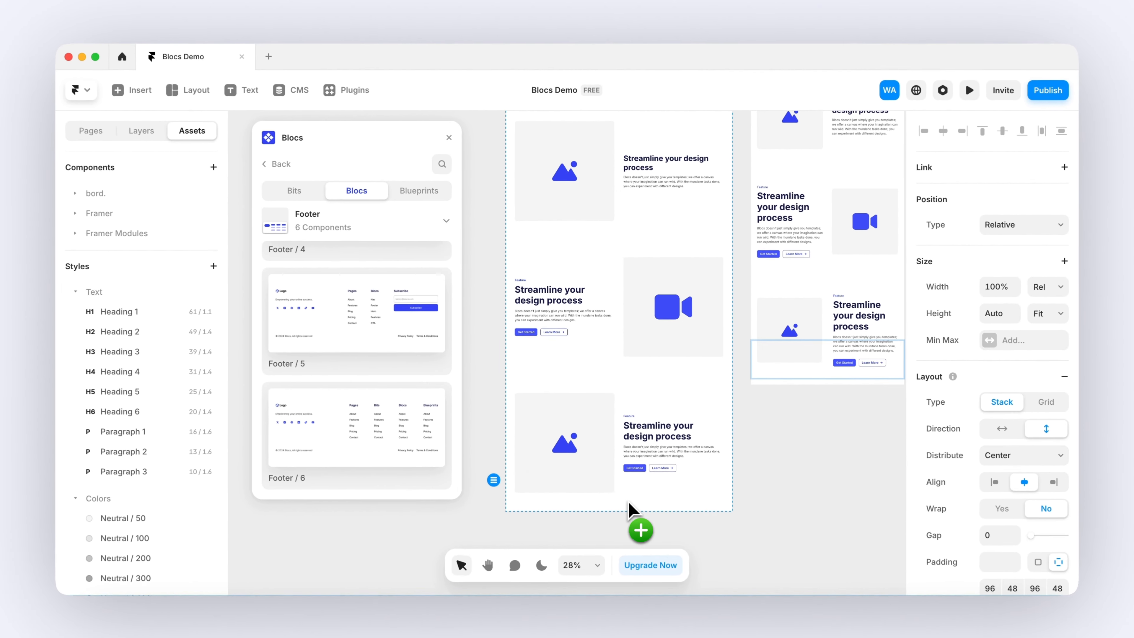
- Add the Avatar Group bit from the Avatars category into the hero below the email form
scroll(612, 422, down, 4)
scroll(610, 414, down, 5)
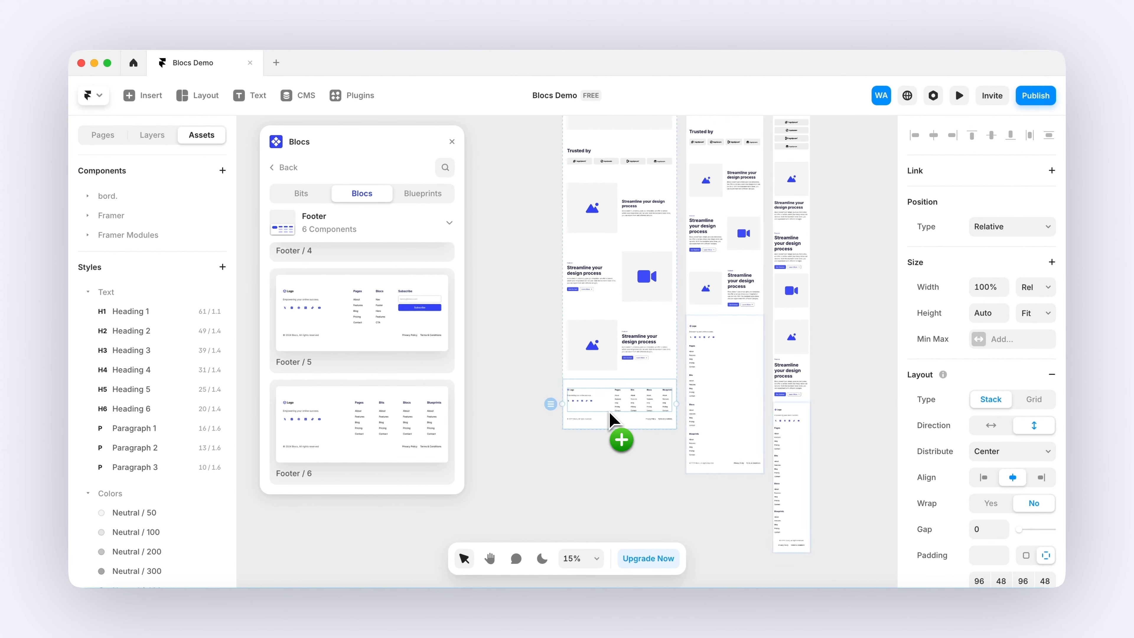
scroll(610, 413, down, 4)
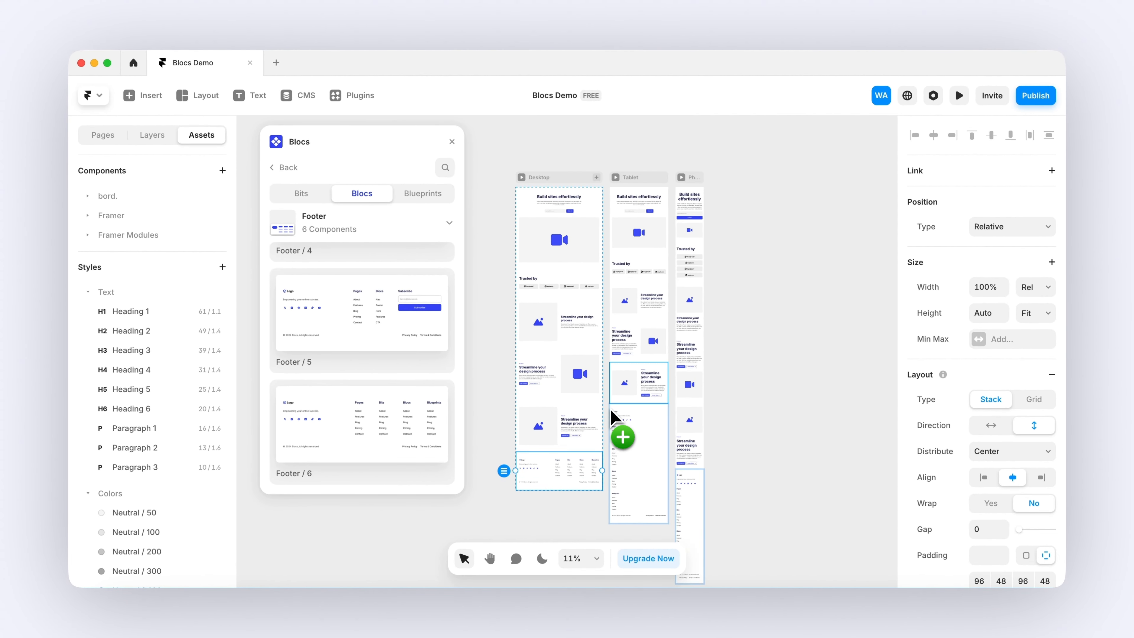
drag(553, 316, 540, 253)
scroll(576, 233, up, 10)
click(286, 187)
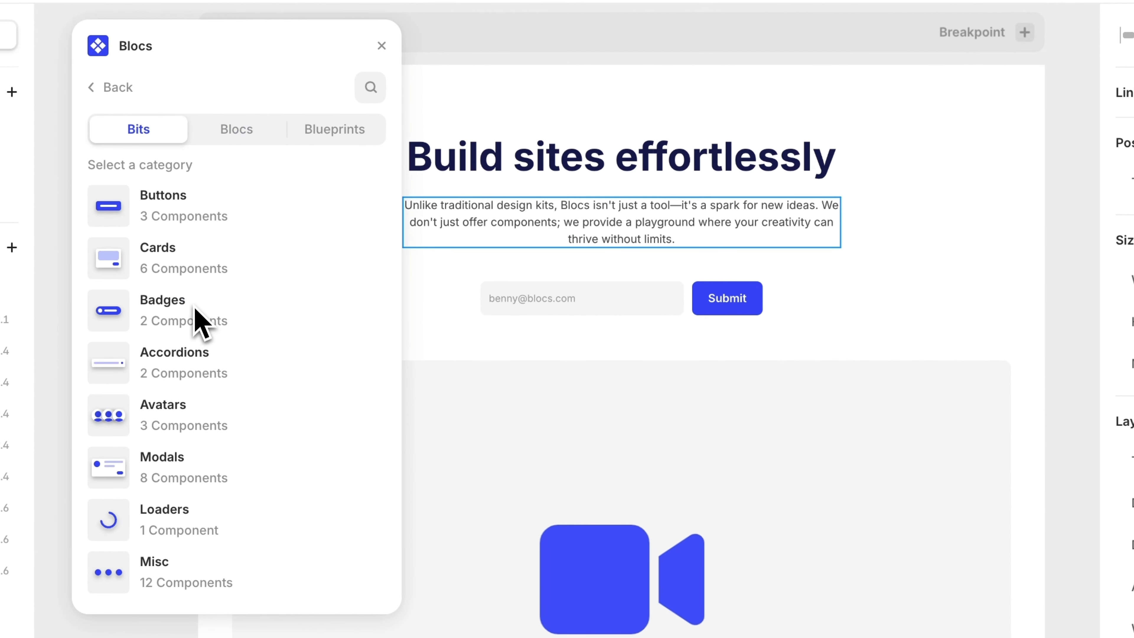
click(184, 418)
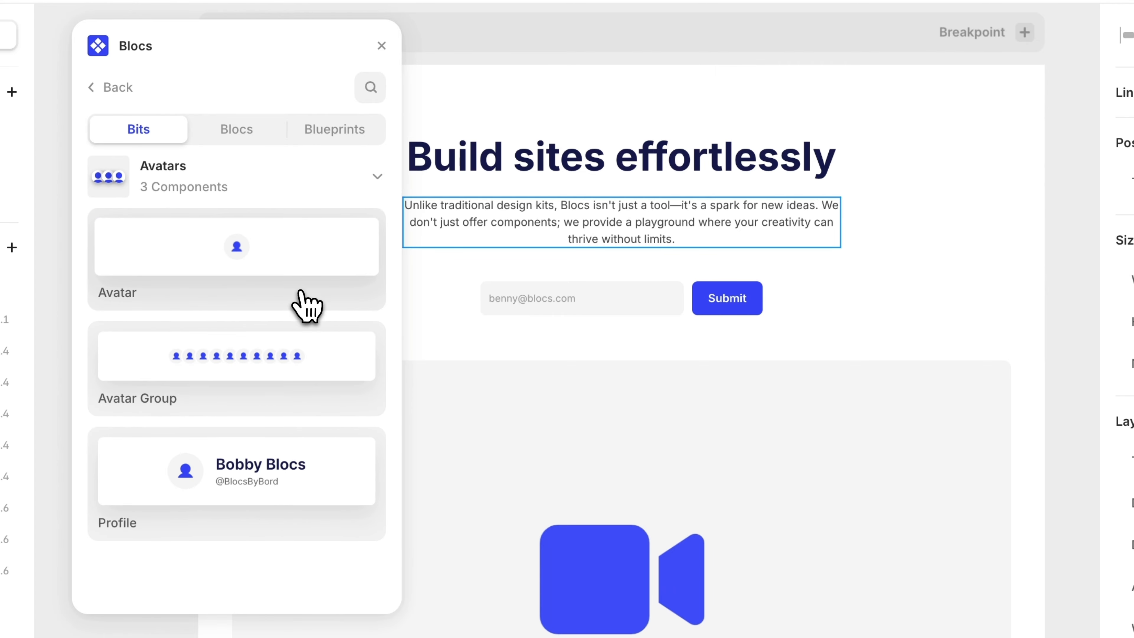
scroll(625, 301, up, 3)
drag(196, 367, 714, 357)
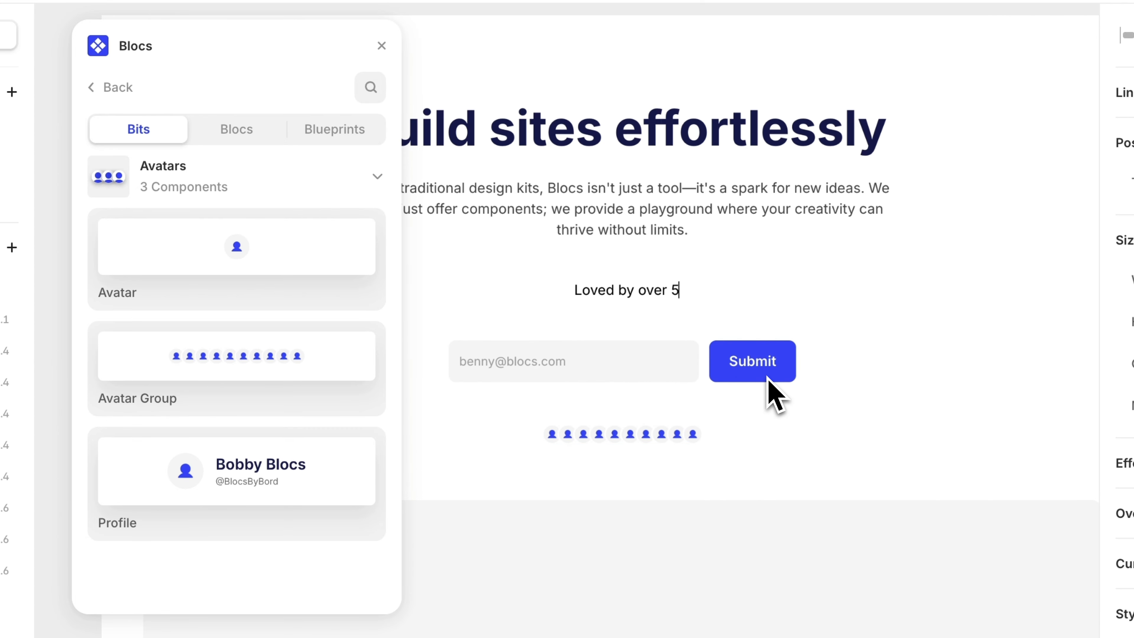
- Finish the text "Loved by over 500 users" and move it below the form, just above the avatars
text(sers)
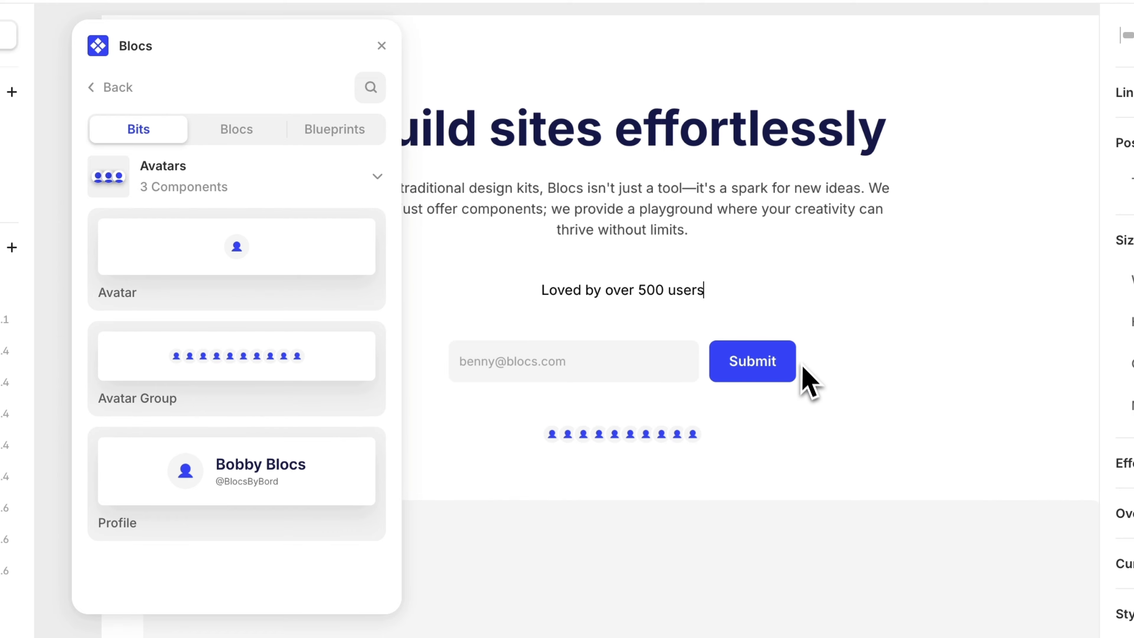
key(Escape)
drag(687, 293, 681, 314)
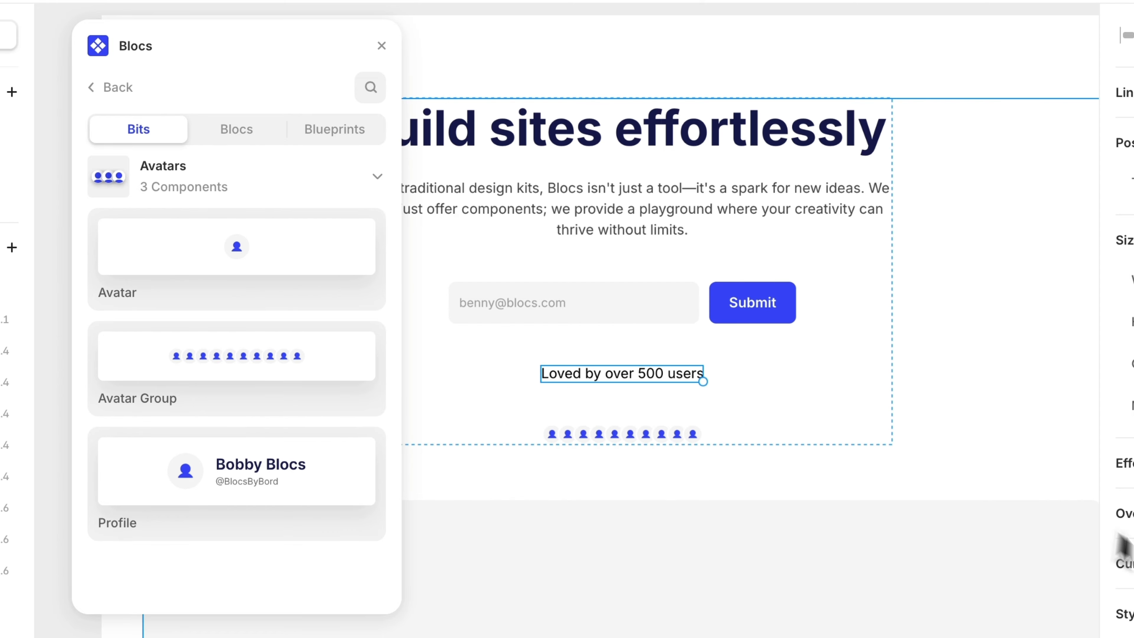
- Apply the Paragraph 3 text style to the "Loved by over 500 users" text
scroll(1123, 313, down, 8)
click(1133, 381)
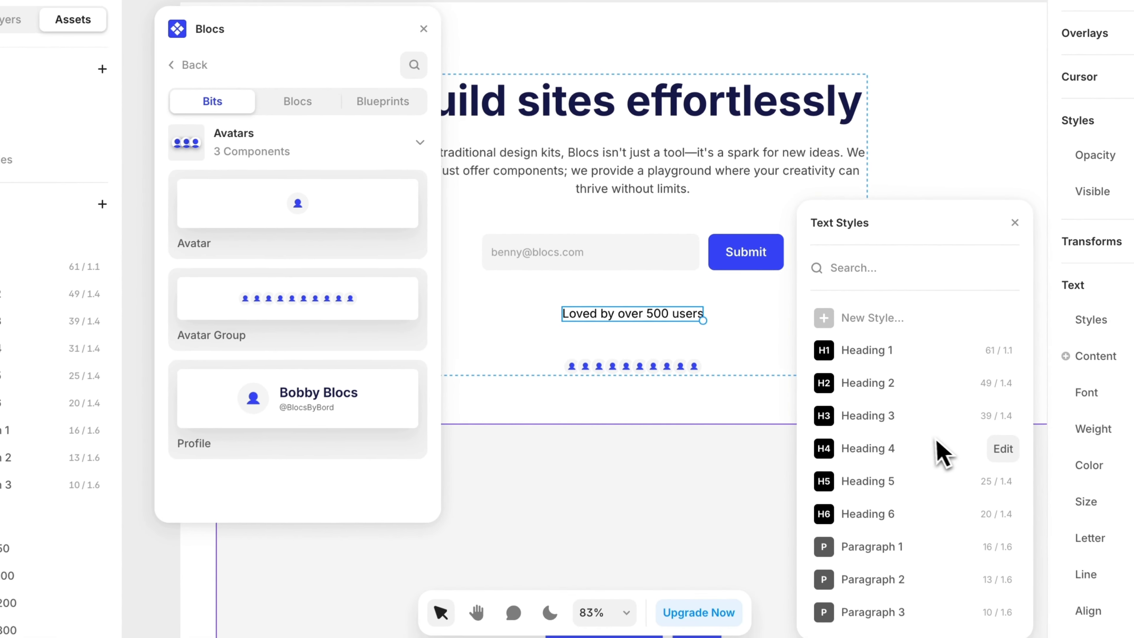
click(902, 595)
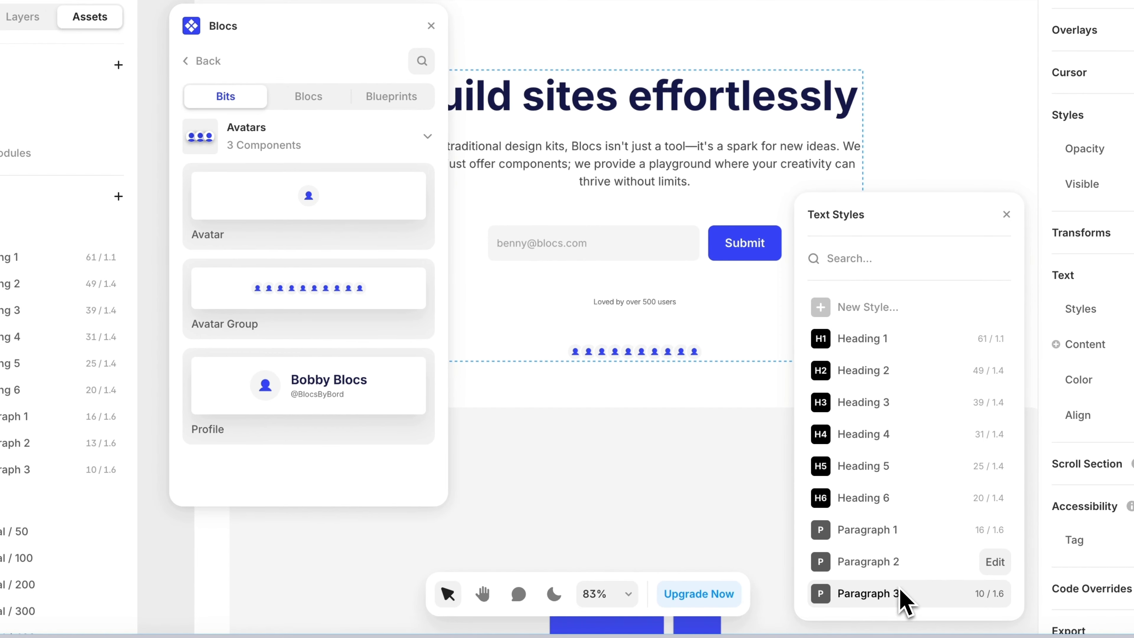
click(1007, 214)
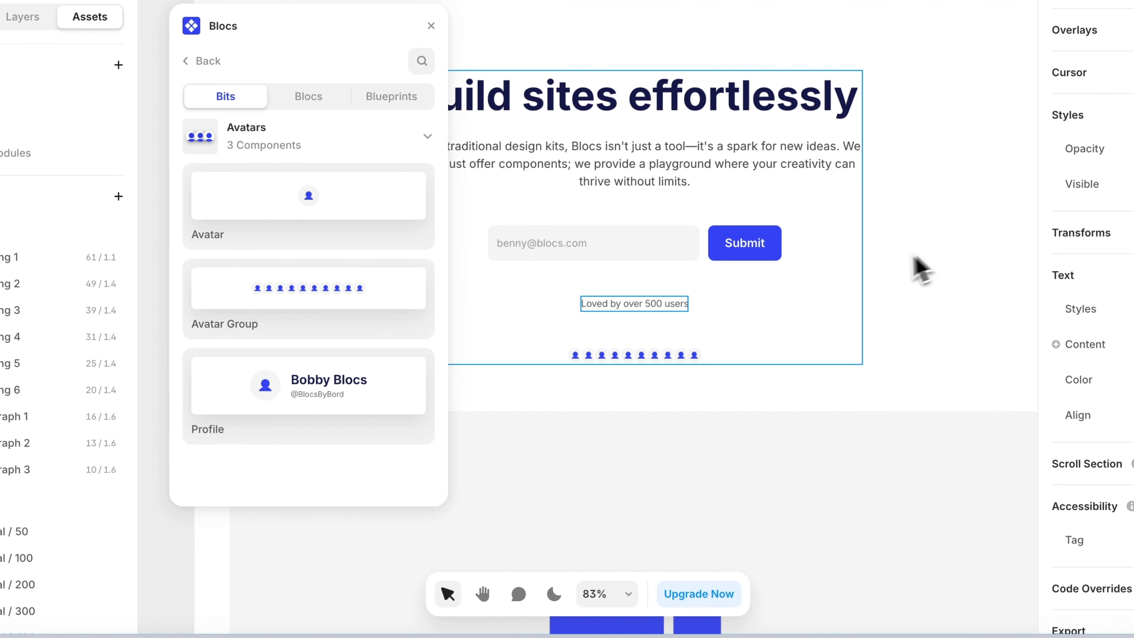
- Wrap the text and avatar group in a horizontal stack, placing the avatars before the text
click(641, 361)
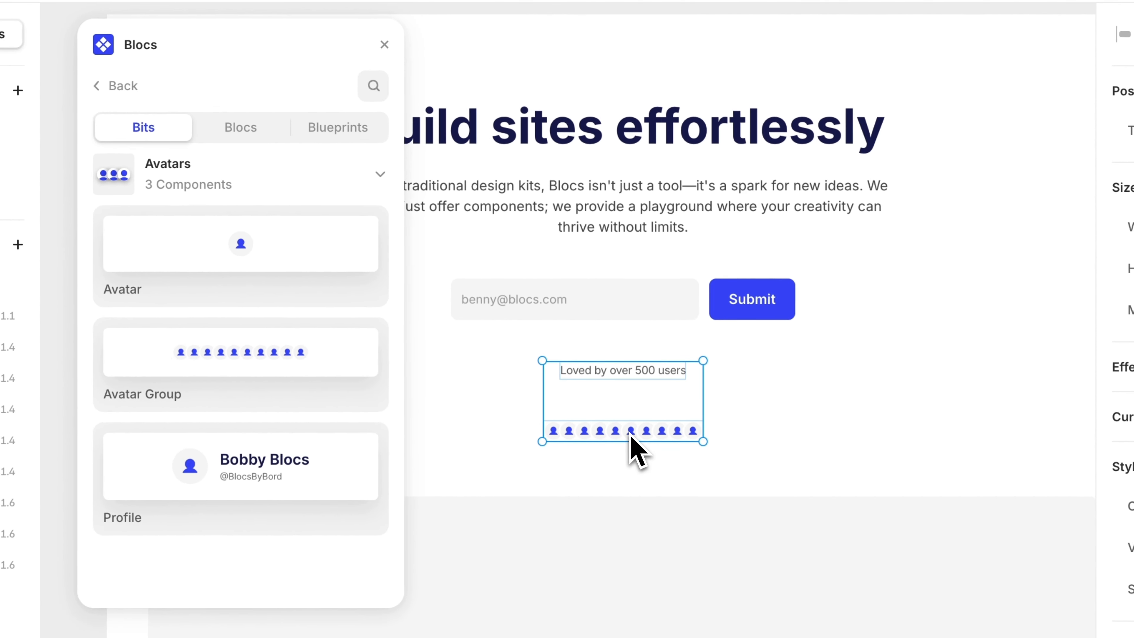
key(alt+super+Return)
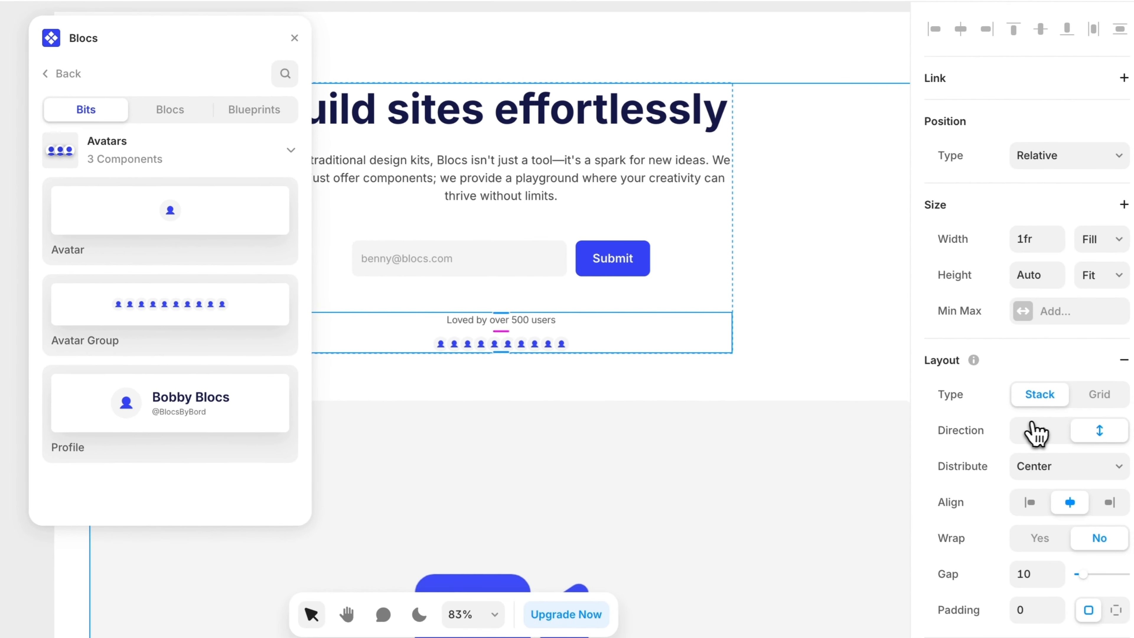
click(1025, 427)
click(515, 322)
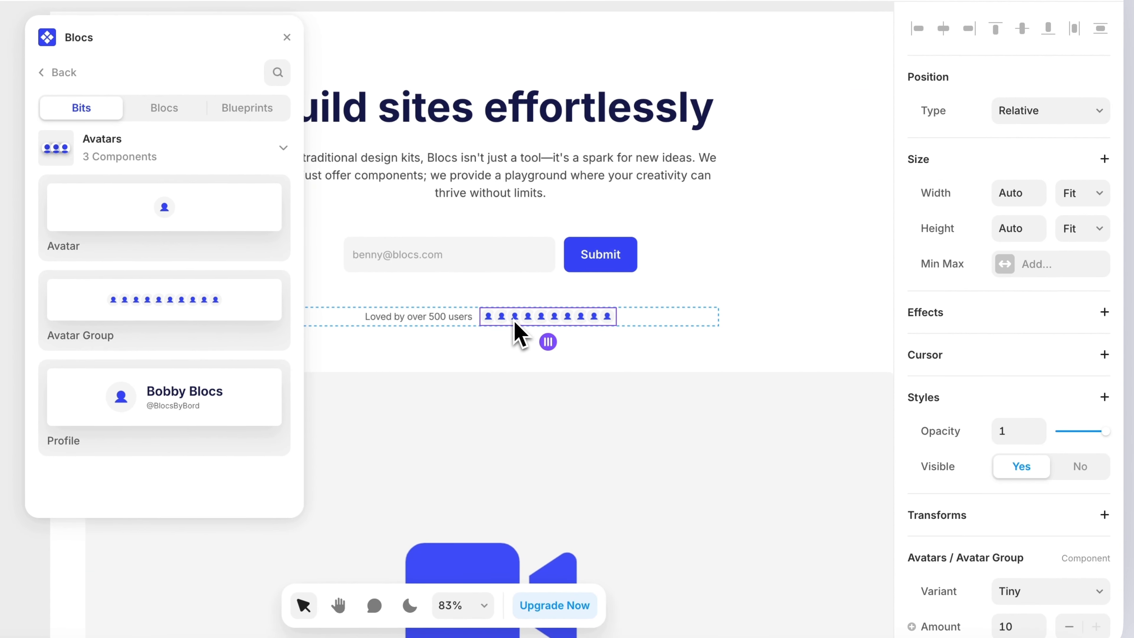
key(Left)
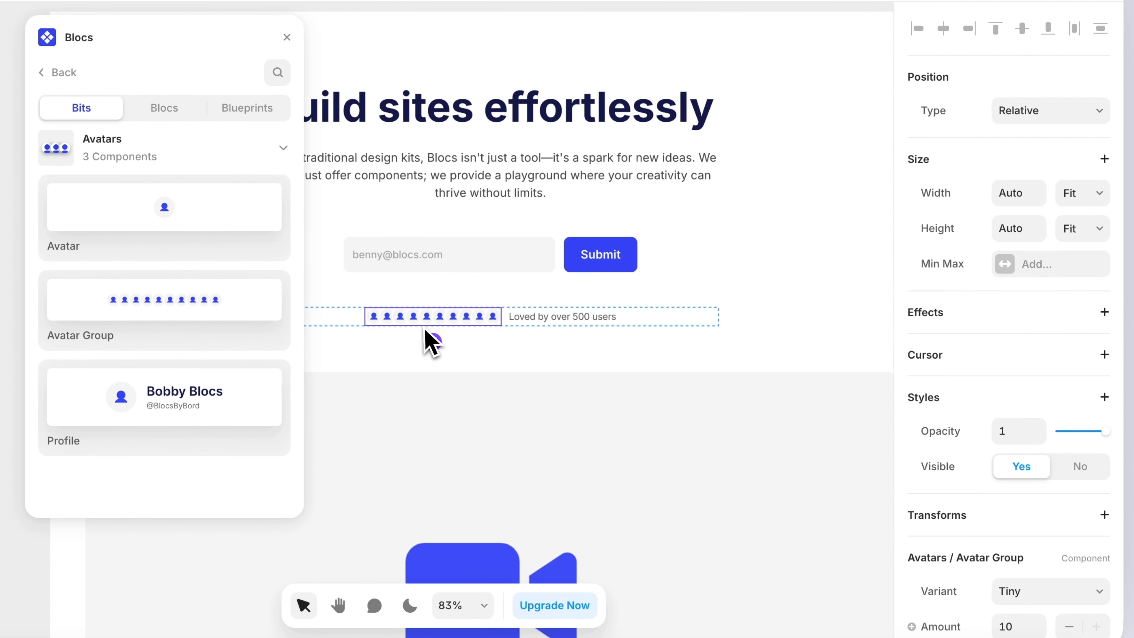
- Set the avatar group's variant to Medium and its amount to 3
scroll(960, 447, down, 3)
click(1000, 463)
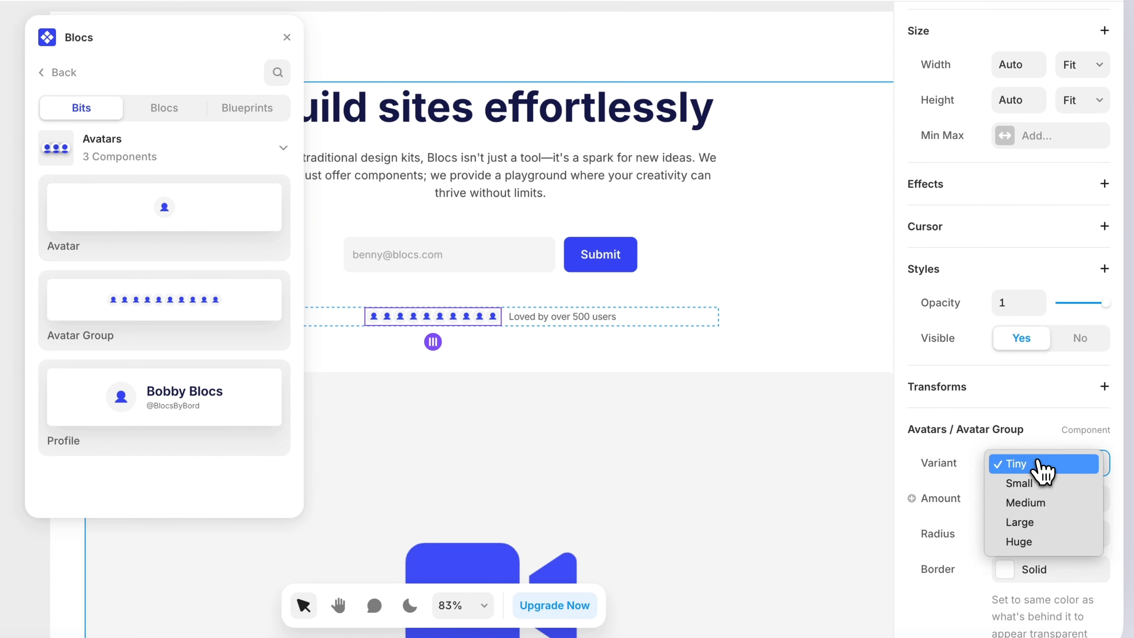
click(1051, 503)
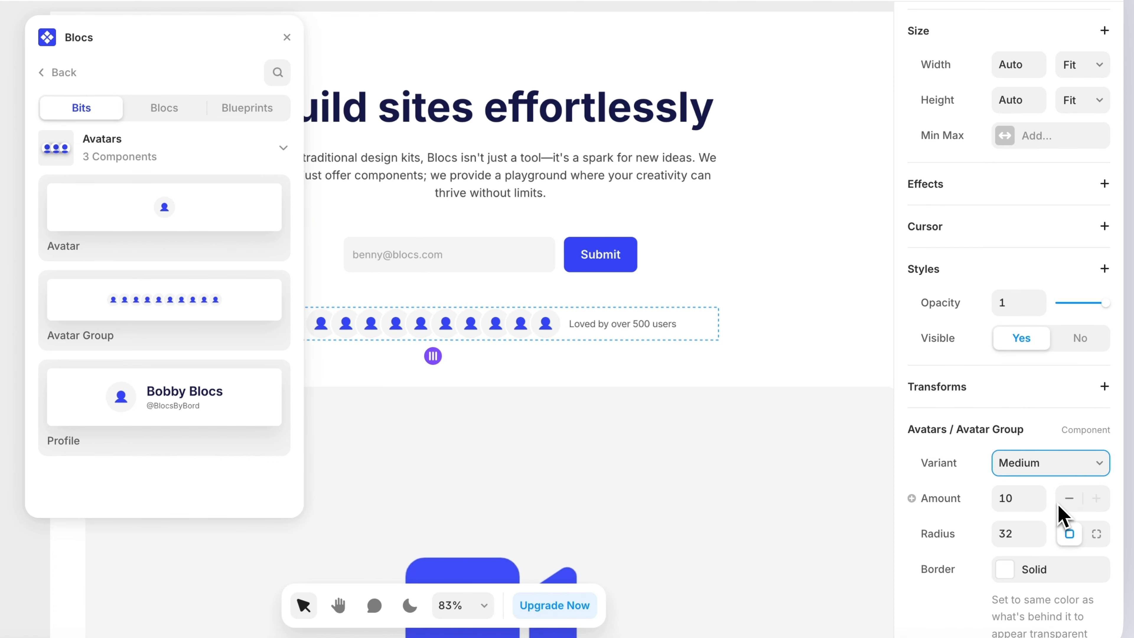
click(1066, 504)
click(1066, 503)
click(1067, 504)
click(1067, 505)
click(1067, 505)
click(1067, 505)
click(1068, 505)
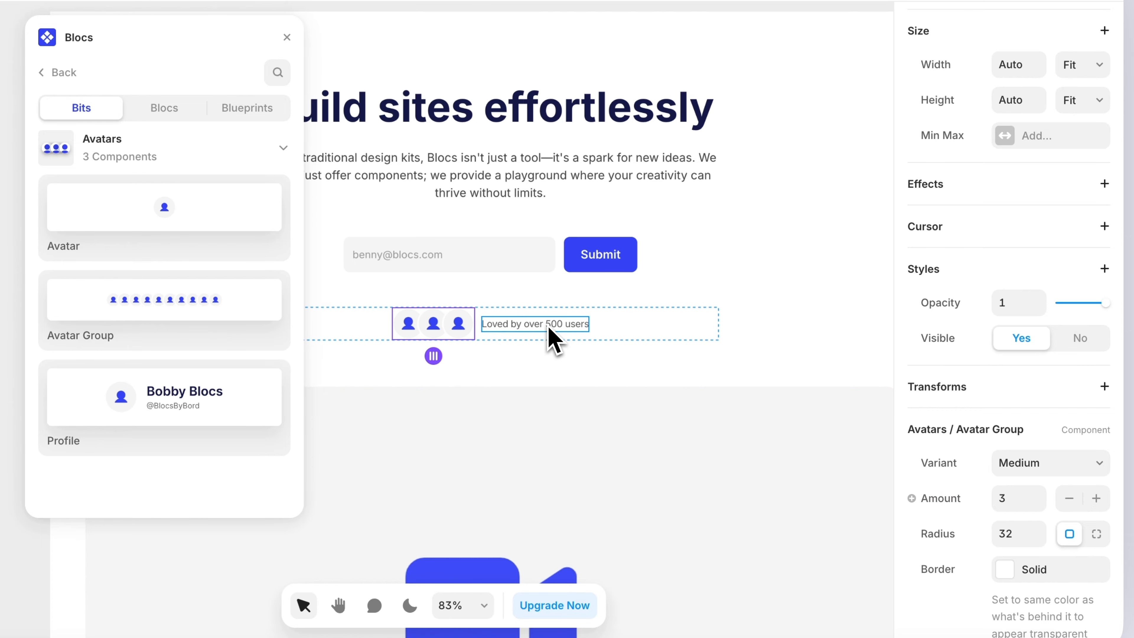
- Wrap the email form and the avatar row together in a stack
click(640, 329)
shift+click(560, 259)
key(super+alt+Return)
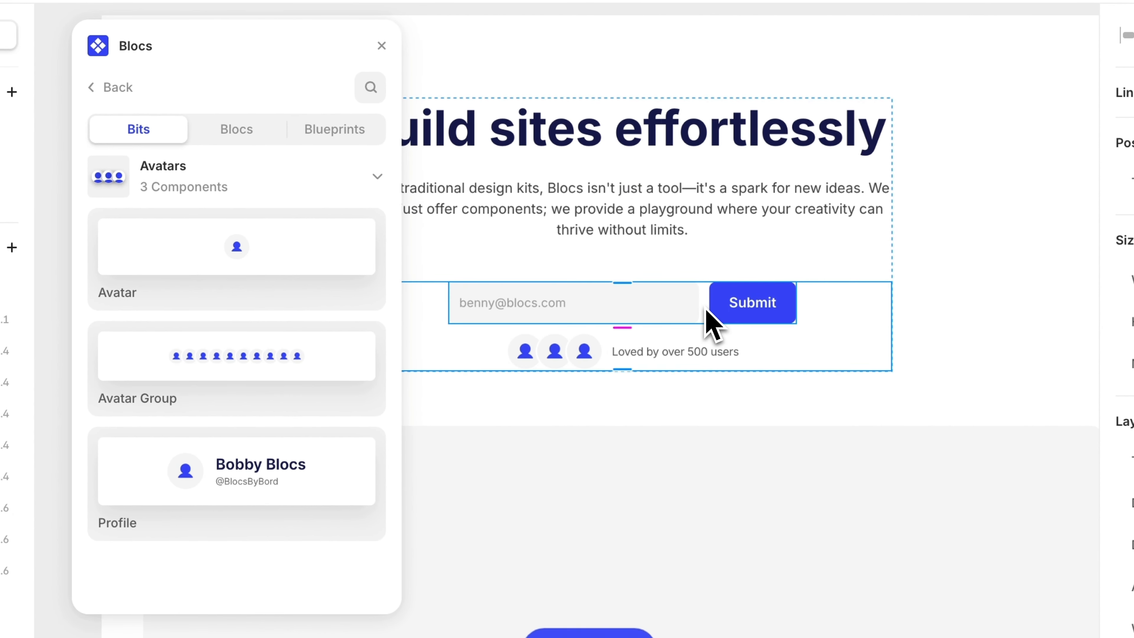
click(938, 326)
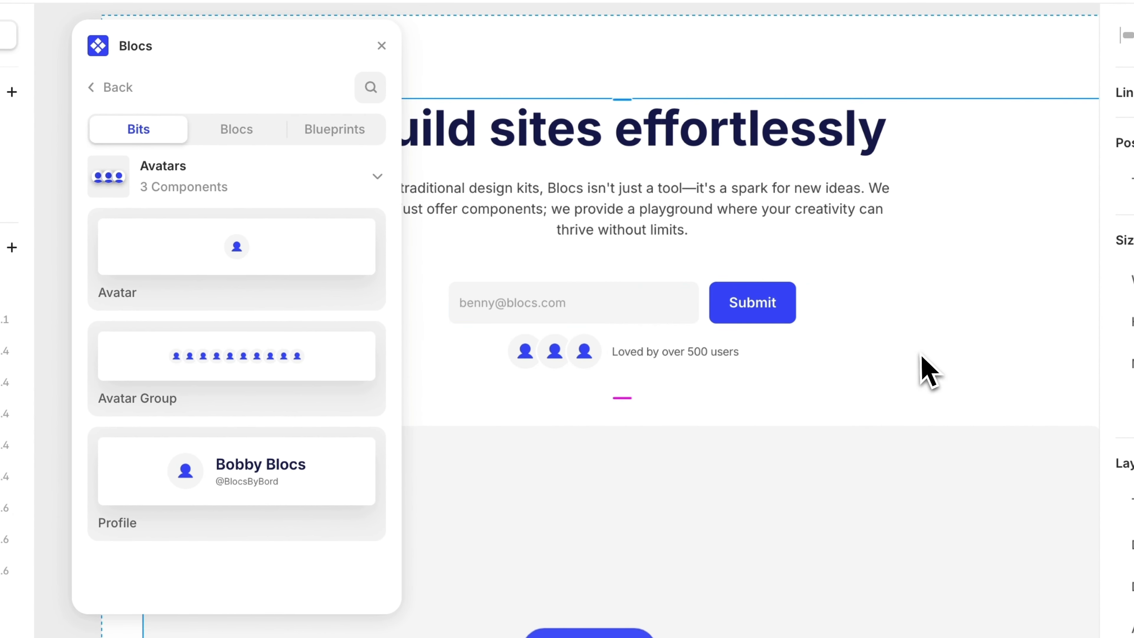
- Publish the site
scroll(921, 354, down, 5)
scroll(864, 350, down, 1)
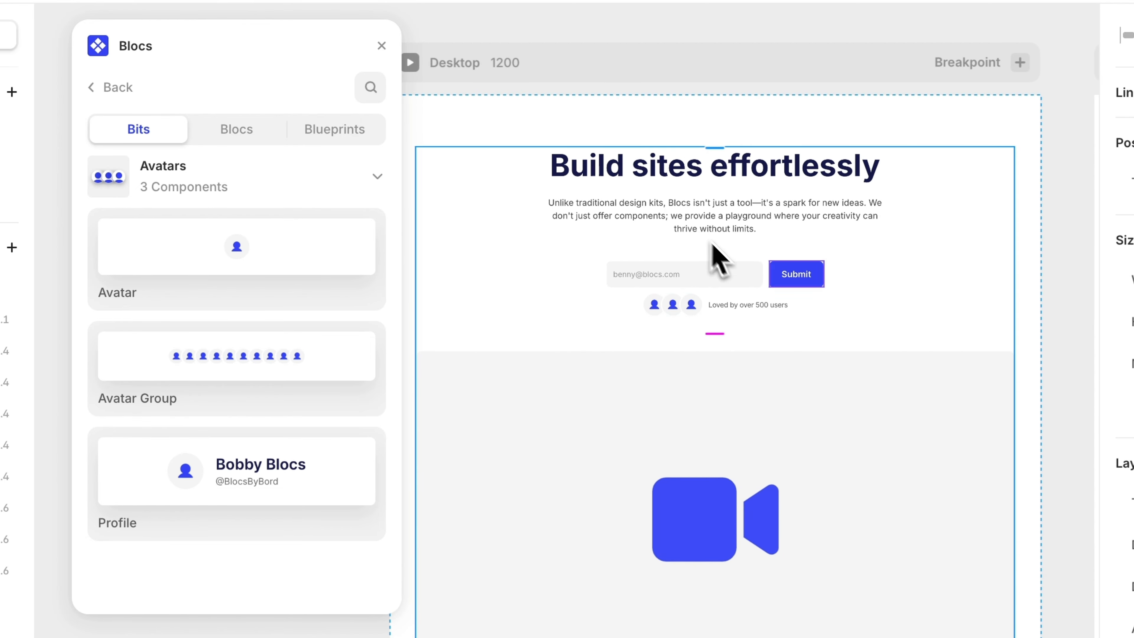
scroll(742, 223, down, 10)
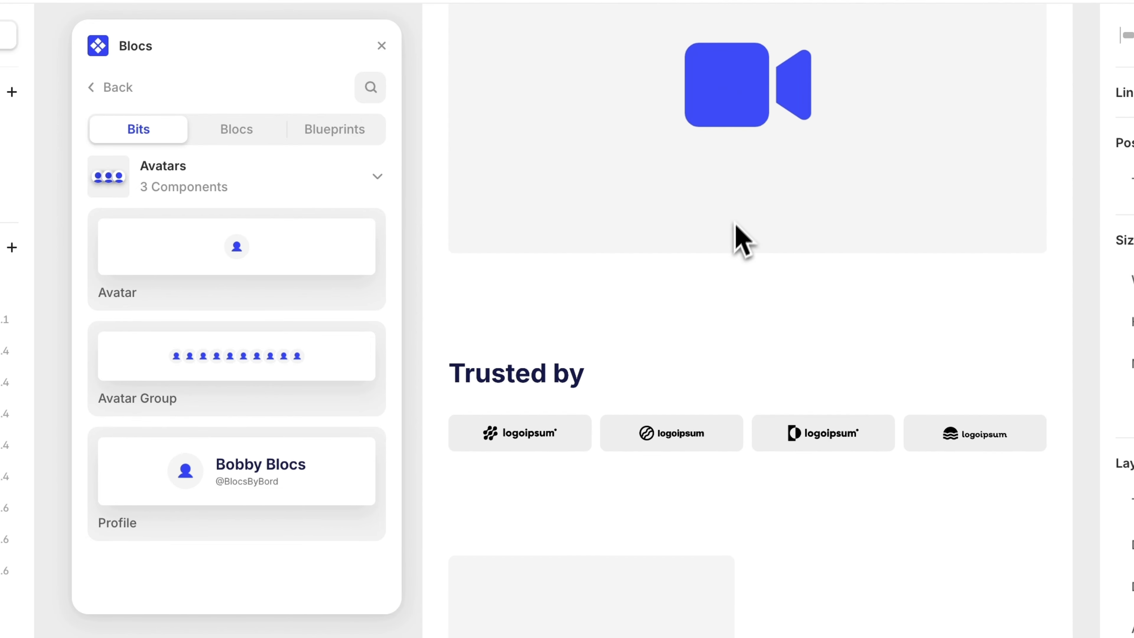
scroll(765, 405, down, 5)
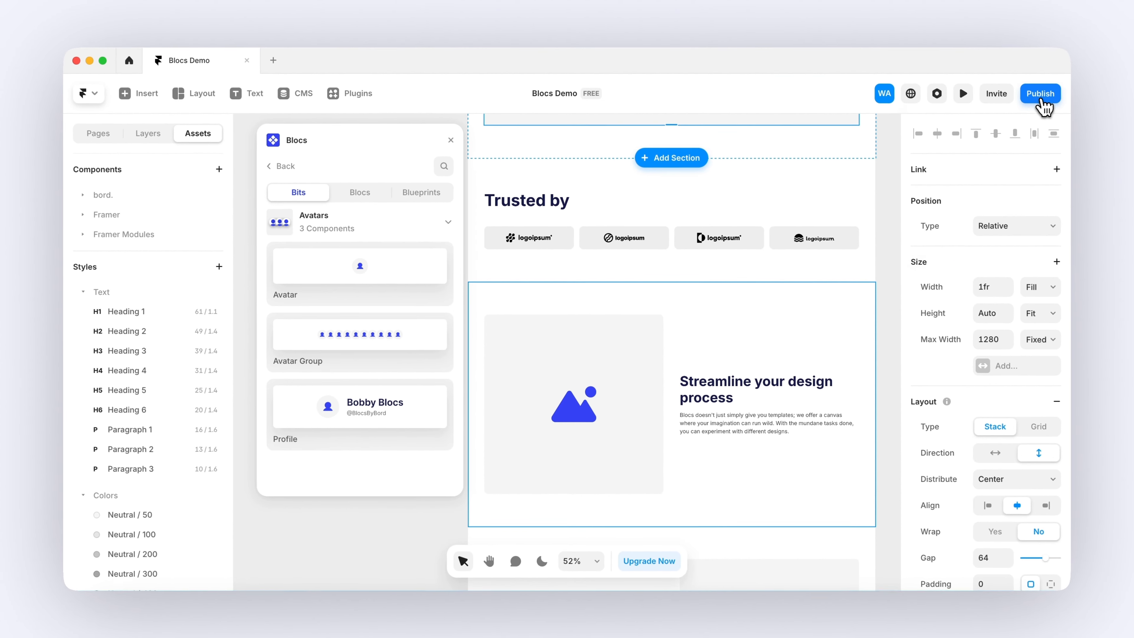
click(1087, 74)
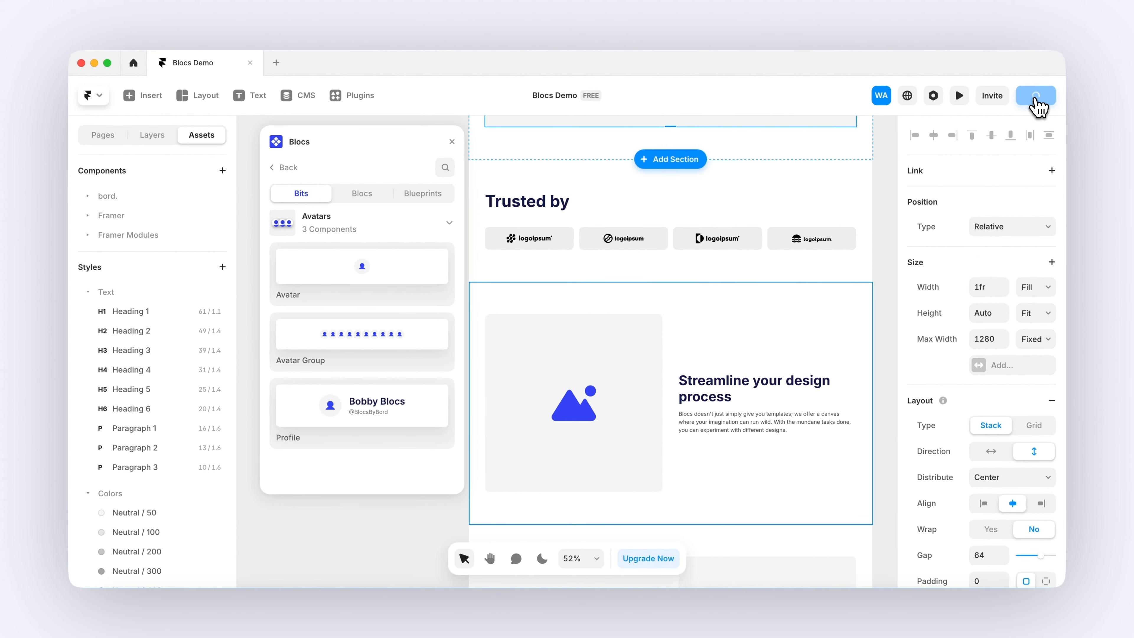